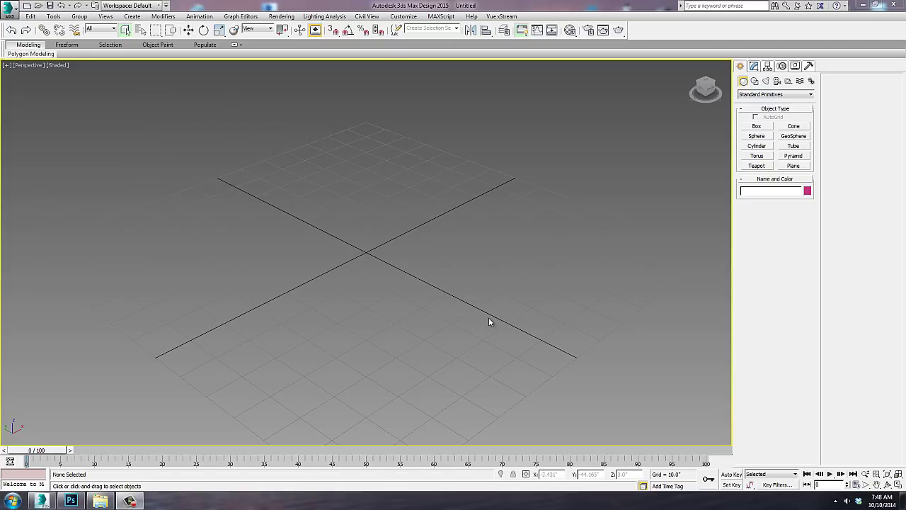
Create a teapot at the grid centre on a large ground plane about 132.7 by 126.1.
left_click(756, 166)
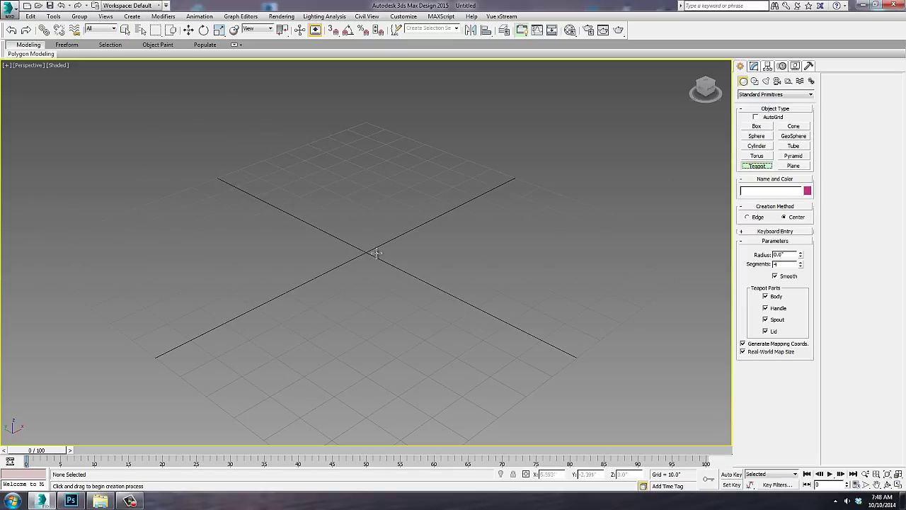
left_click_drag(366, 253, 401, 236)
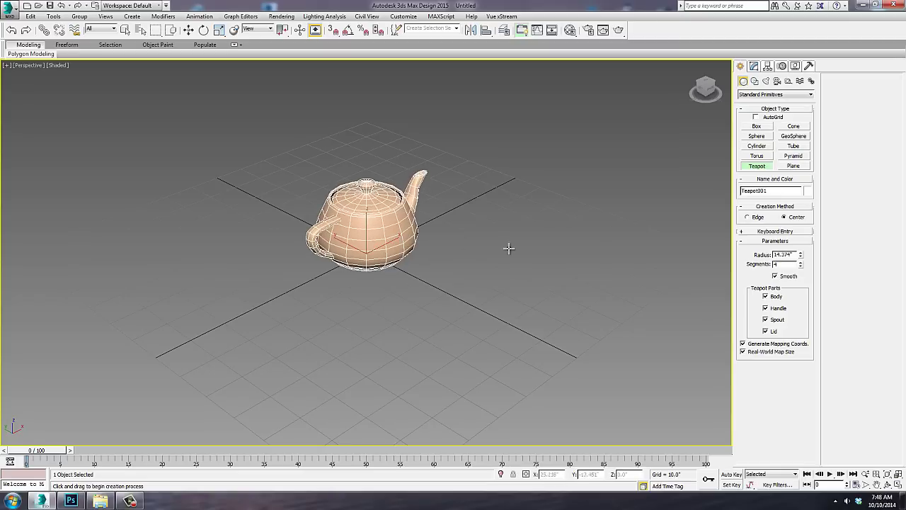
left_click(791, 167)
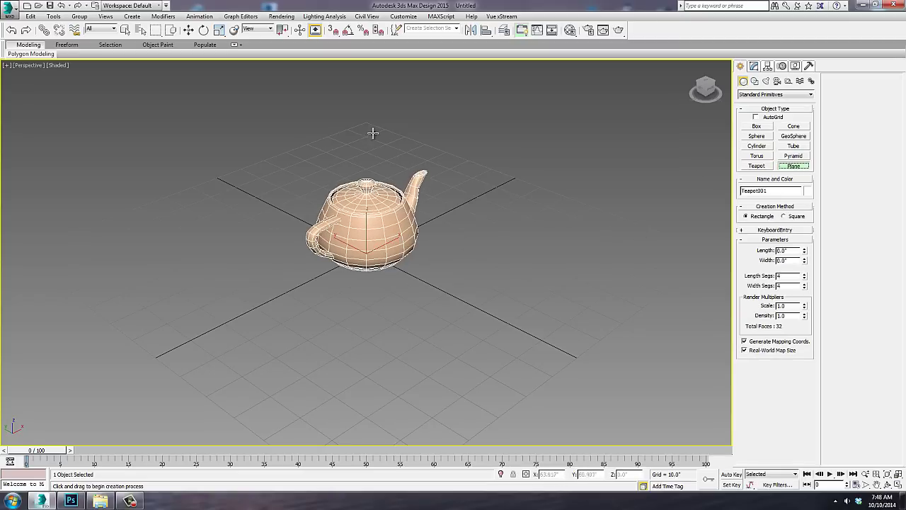
left_click_drag(364, 125, 389, 478)
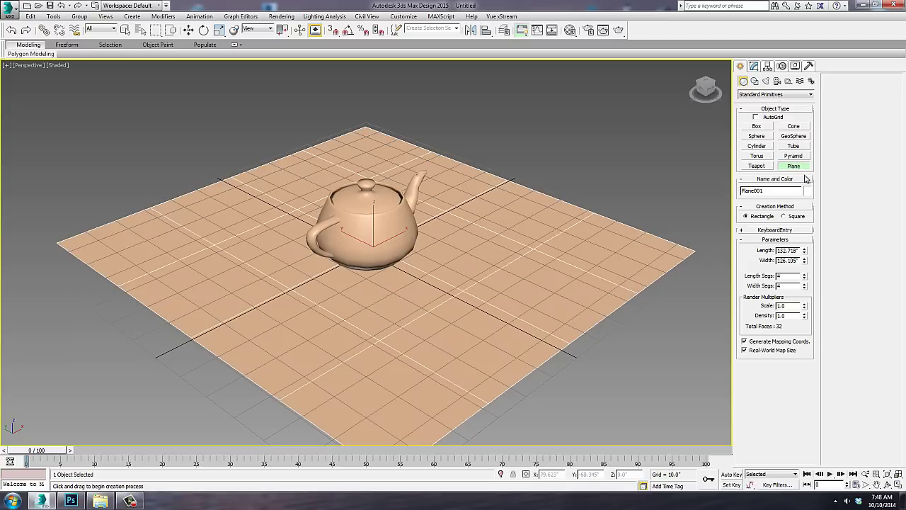
Create a photometric target light from the front right, aimed at the teapot, accepting photographic exposure.
left_click(766, 81)
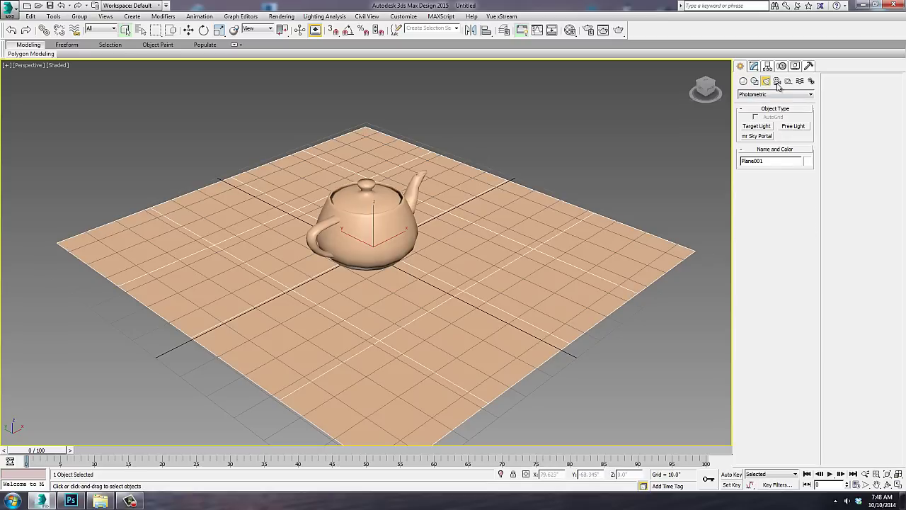
left_click(763, 126)
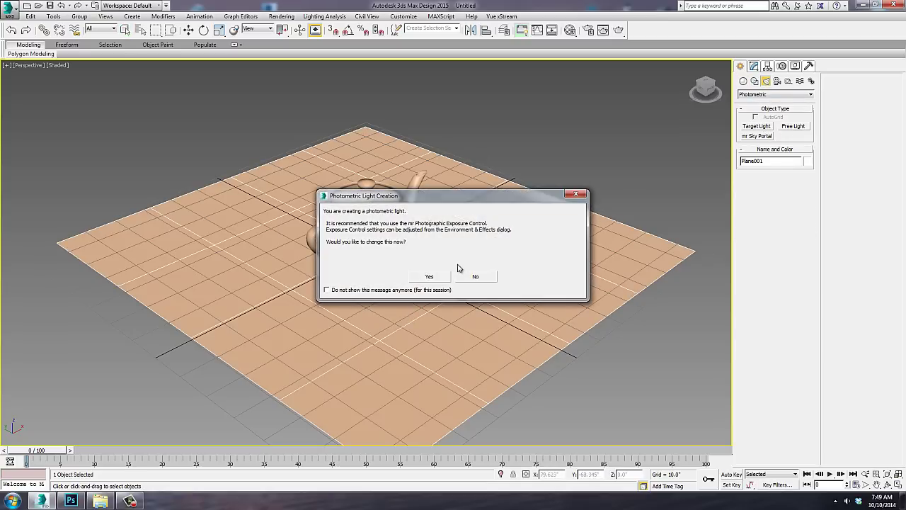
left_click(437, 276)
left_click(534, 348)
left_click_drag(534, 348, 274, 207)
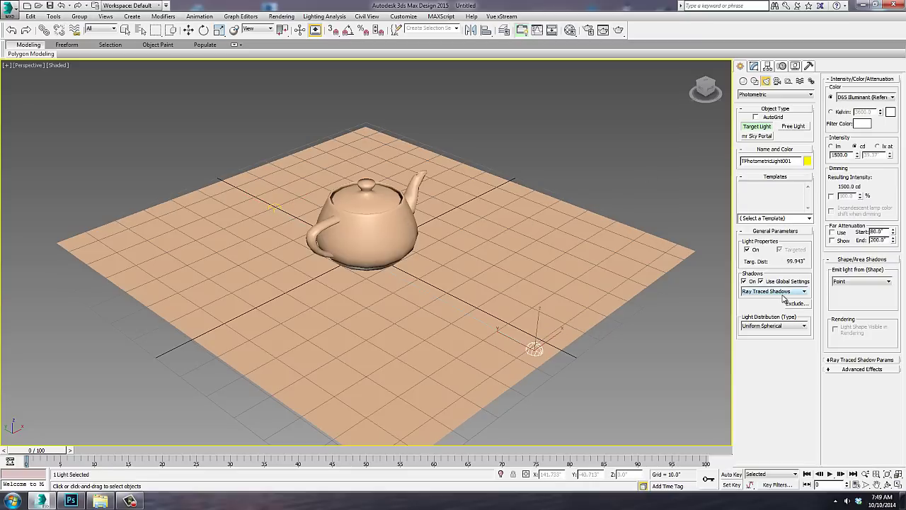
Set the light's distribution to Spotlight and raise it to about Z 36.68.
left_click(793, 327)
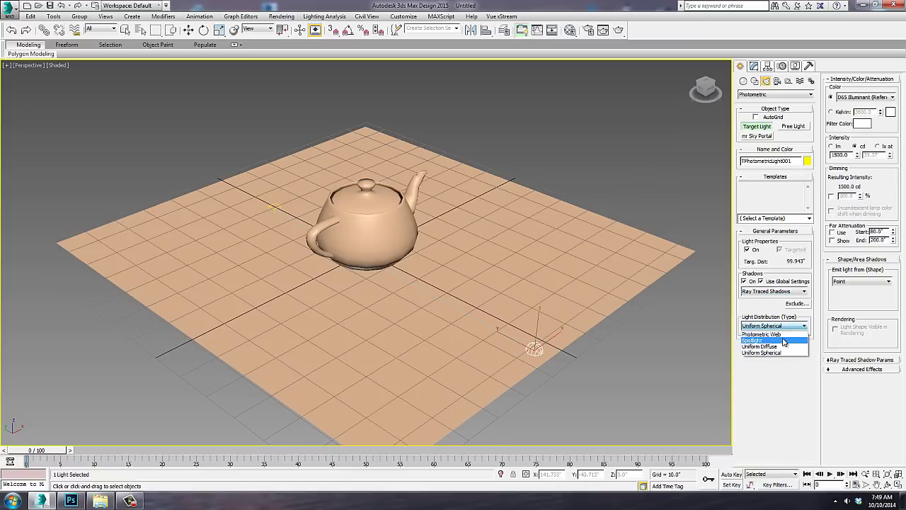
left_click(786, 340)
key("w")
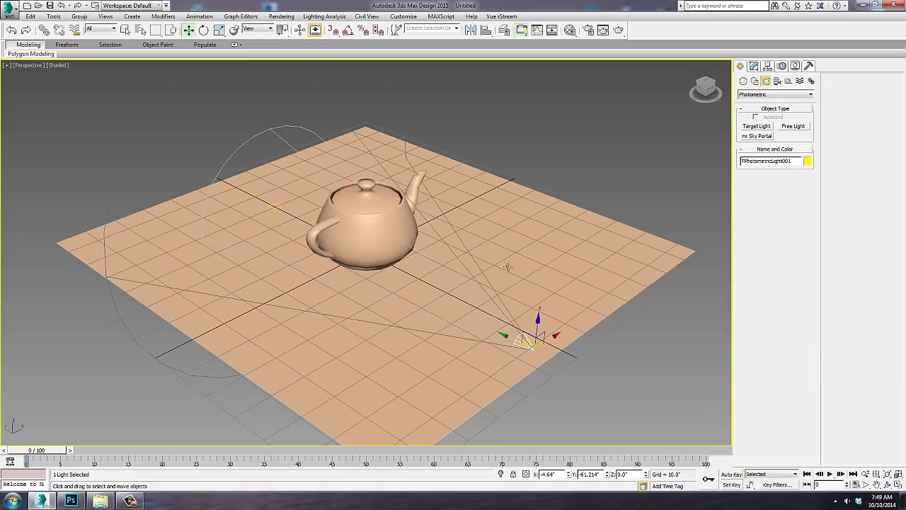
left_click_drag(535, 297, 511, 169)
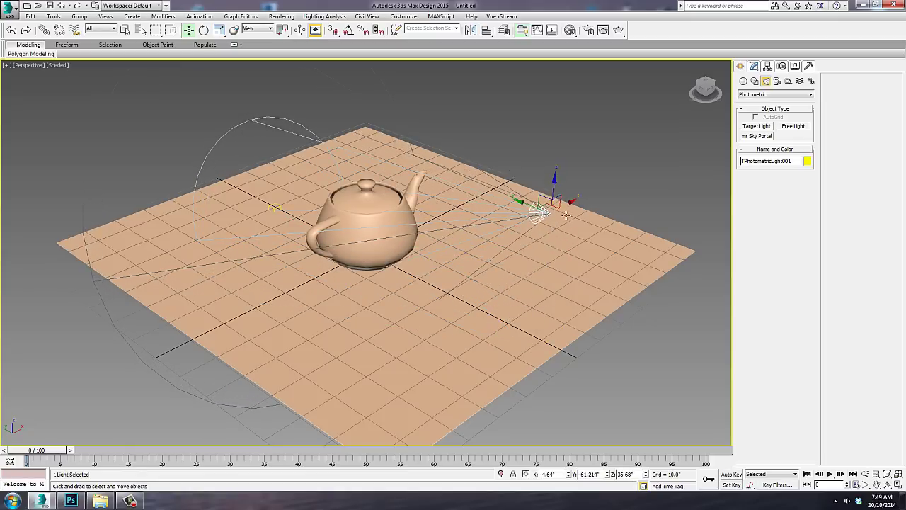
Test-render the spotlit teapot, then set the photographic Exposure Value (EV) to 6.0.
left_click(618, 30)
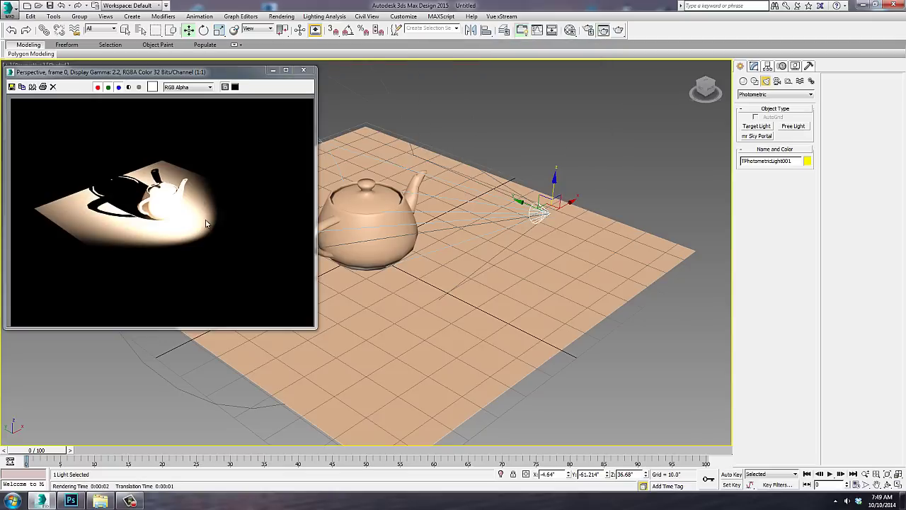
left_click(304, 71)
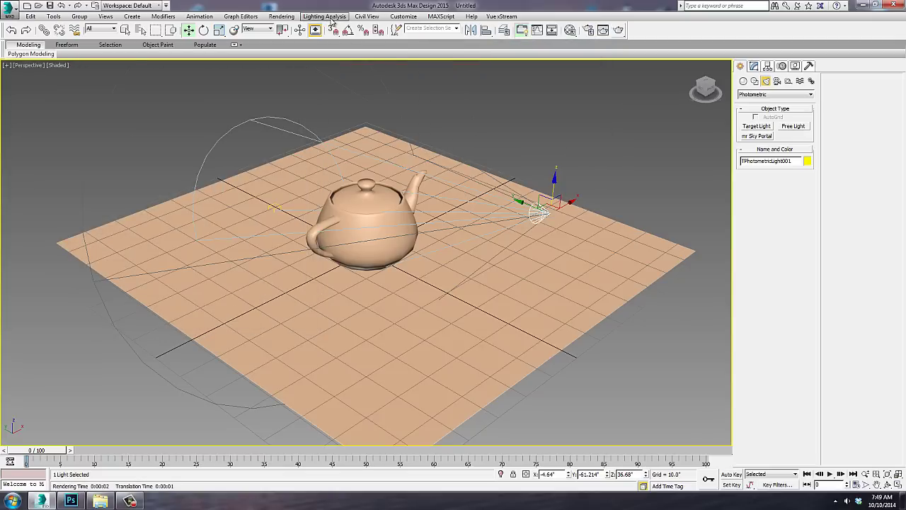
left_click(281, 17)
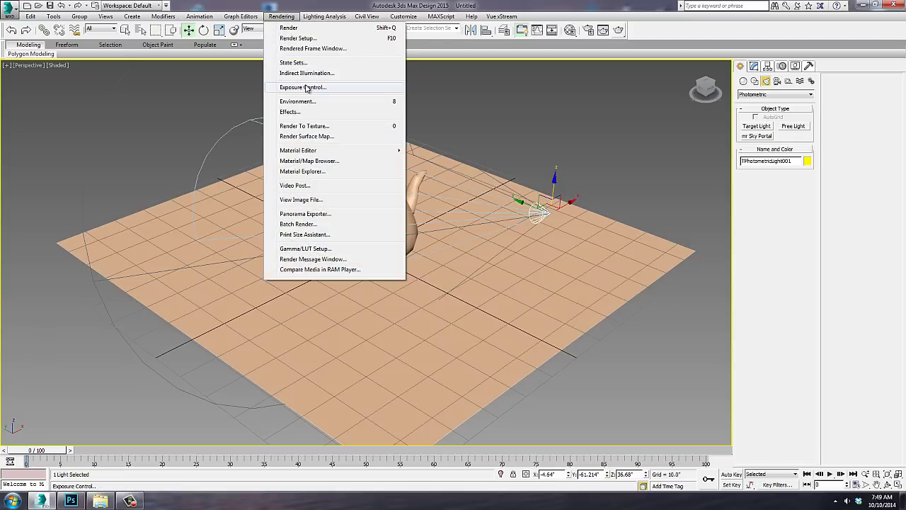
left_click(310, 88)
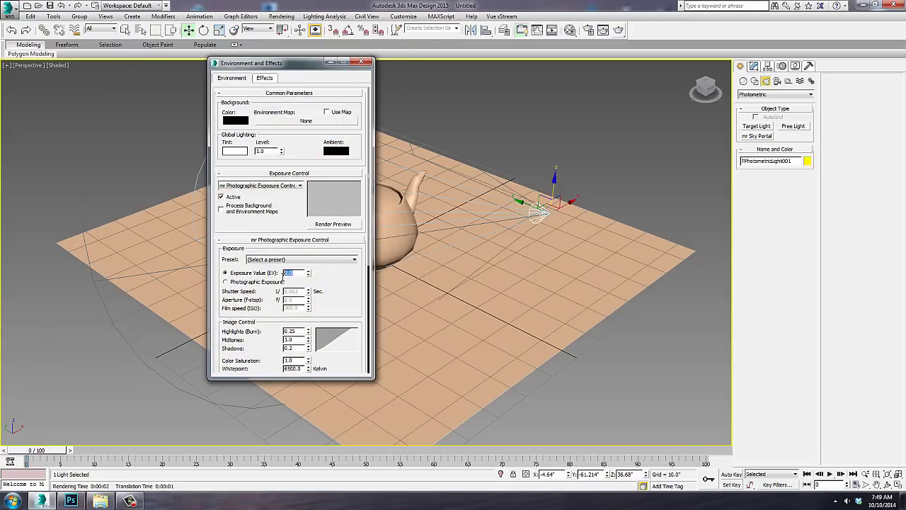
type("6")
key("Return")
left_click(361, 63)
left_click(753, 66)
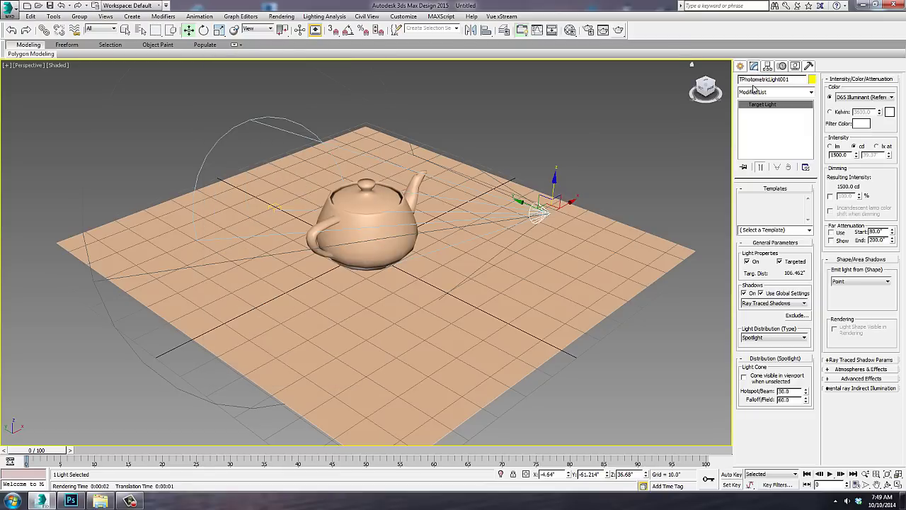
Enlarge Plane001 to about 277.4 by 267.3 and frame the teapot closely in Perspective.
left_click(641, 266)
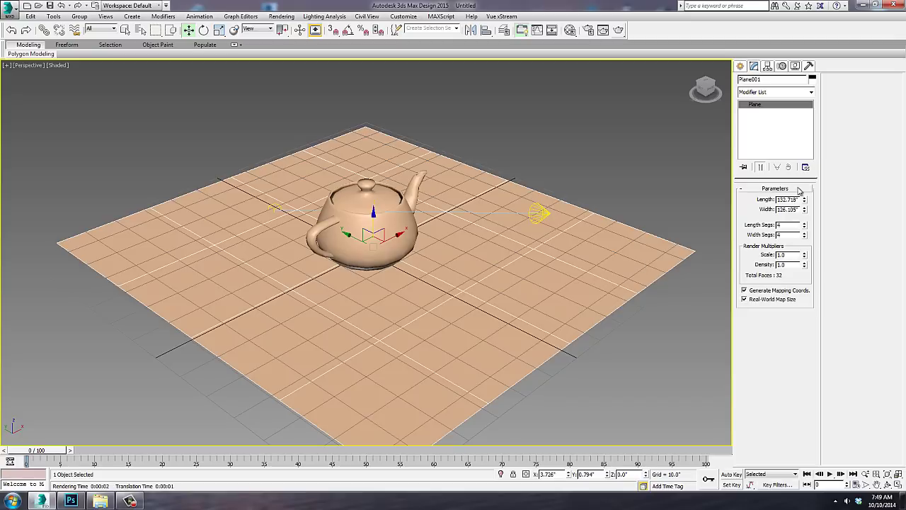
left_click_drag(805, 201, 801, 145)
left_click_drag(804, 211, 810, 159)
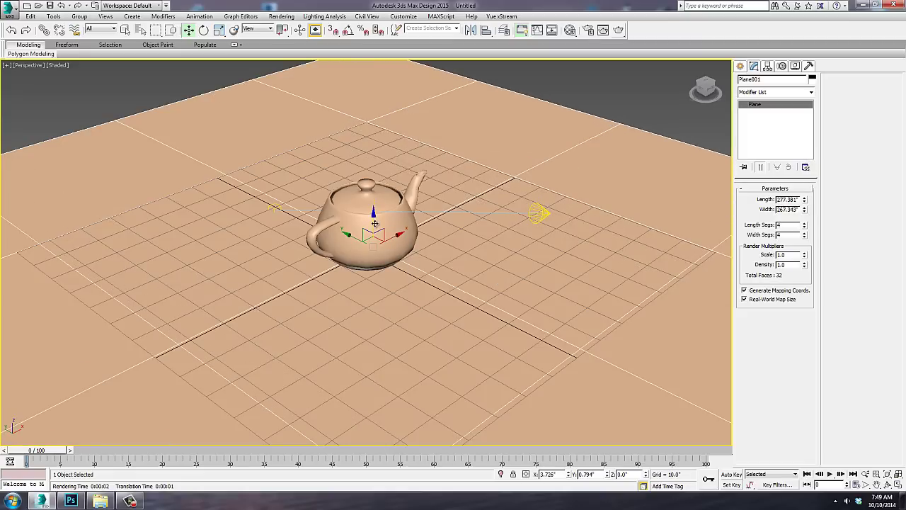
scroll(373, 224, "up", 5)
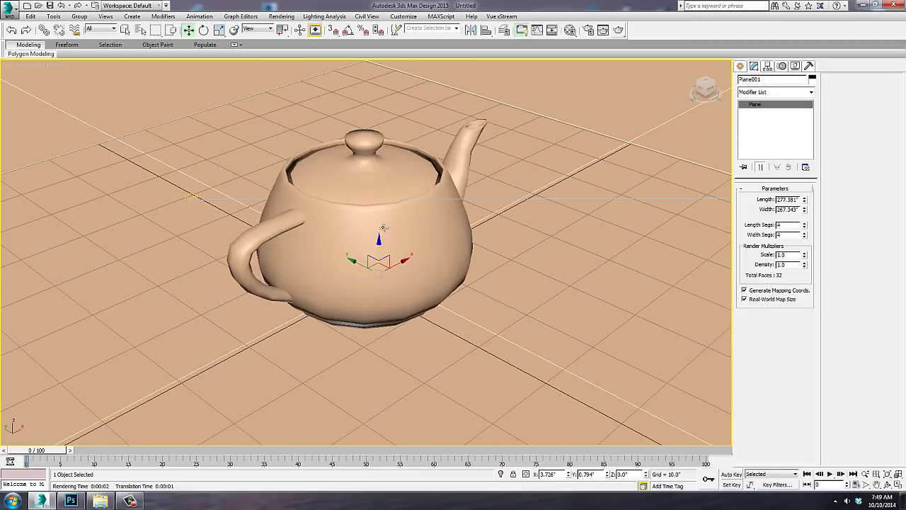
middle_click_drag(383, 249, 391, 244, "alt")
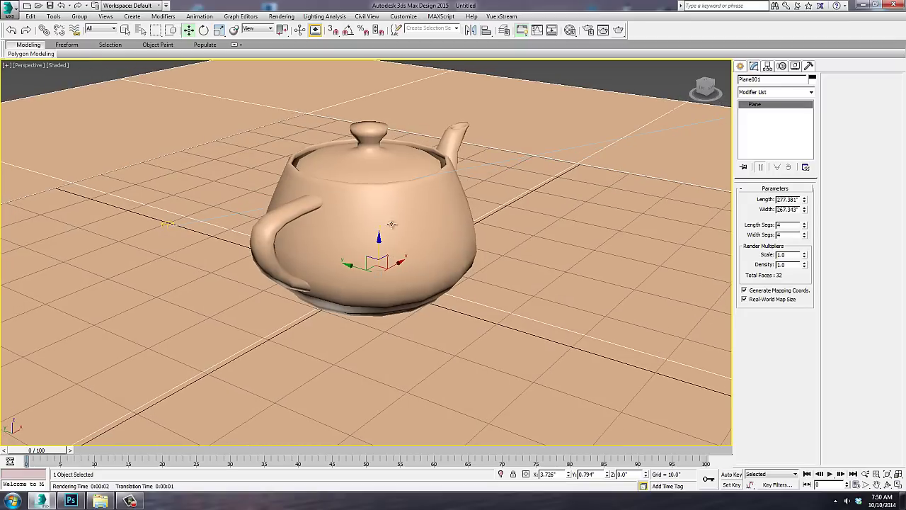
middle_click_drag(388, 211, 543, 255)
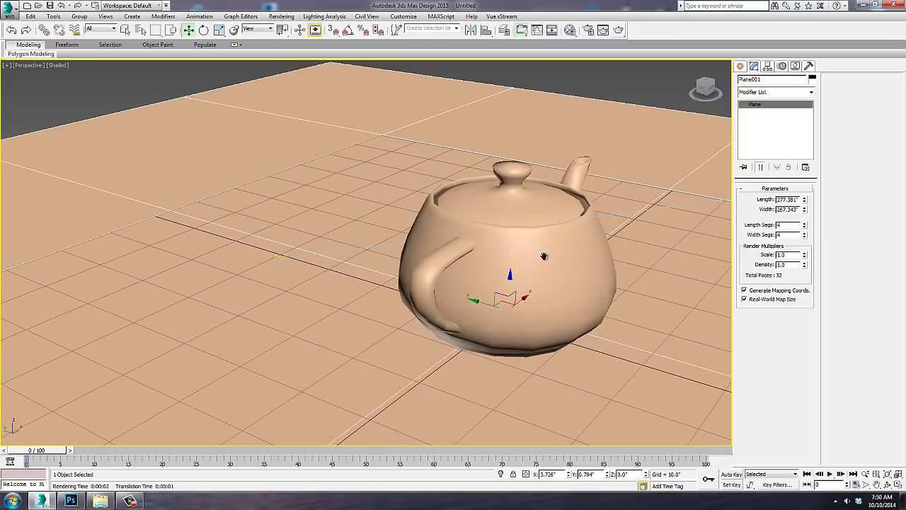
key("ctrl+c")
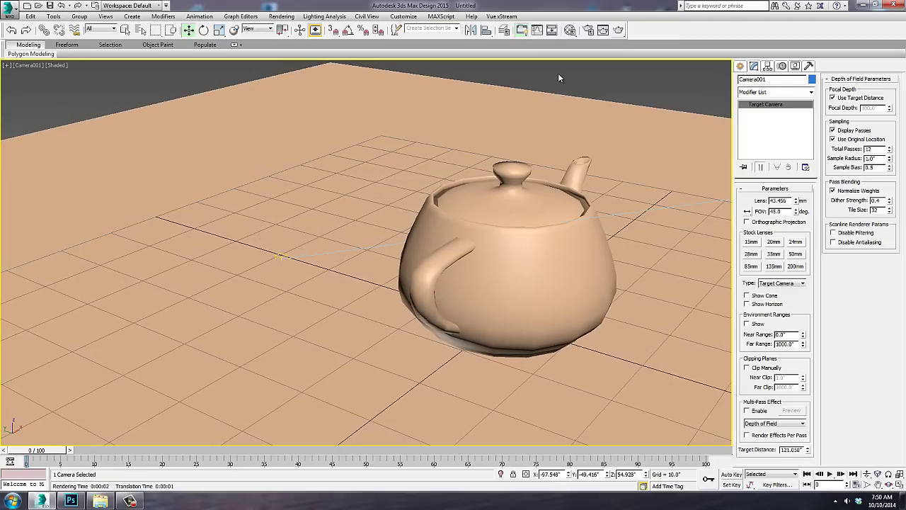
left_click(604, 31)
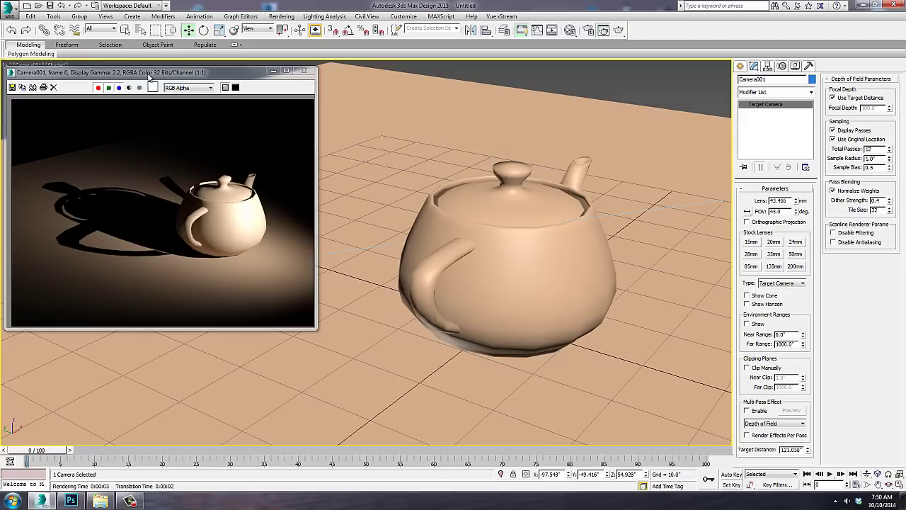
left_click(129, 87)
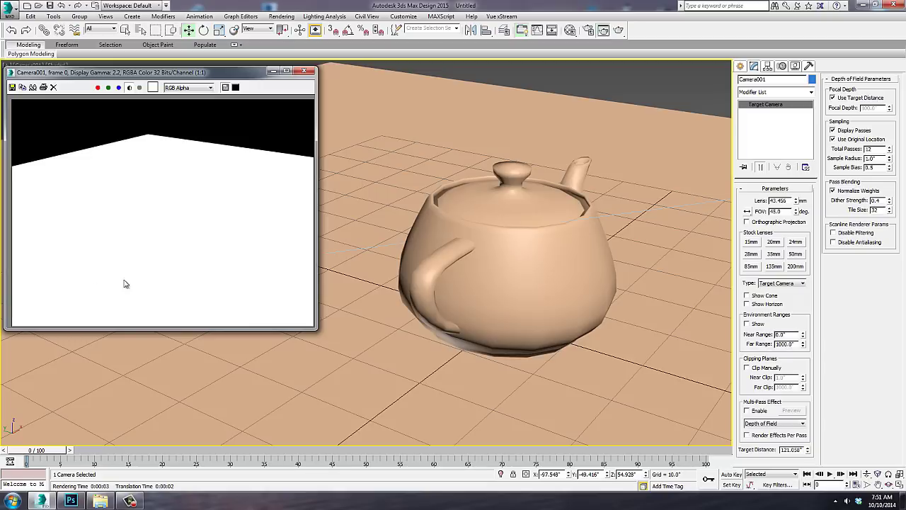
left_click(129, 87)
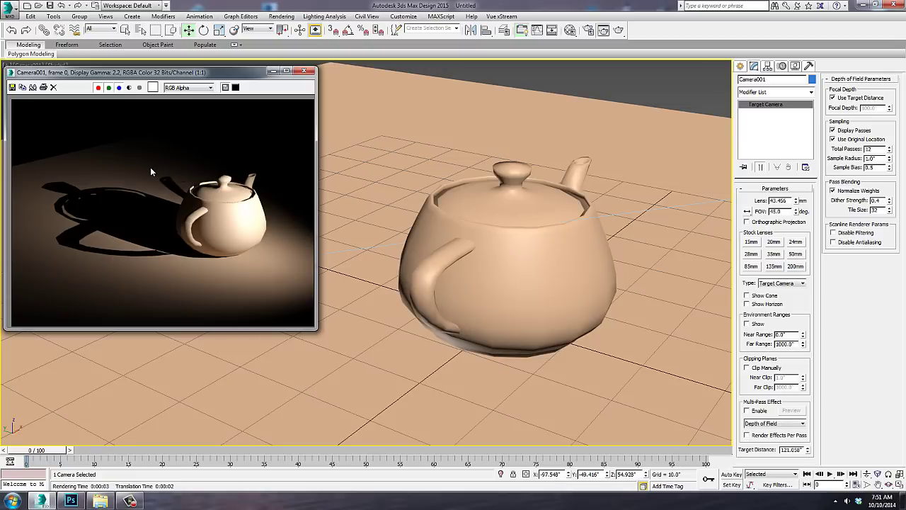
left_click(302, 73)
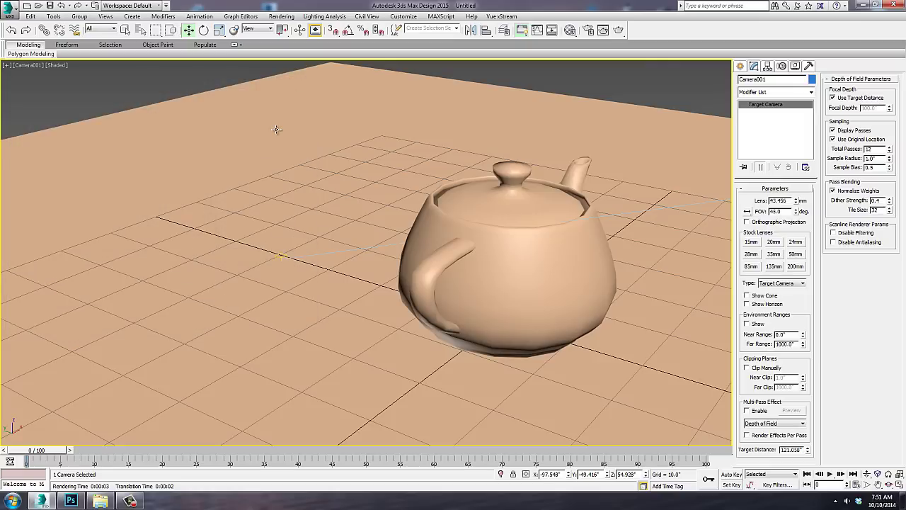
Change the default material's type to mental ray Matte/Shadow/Reflection in the material editor.
key("m")
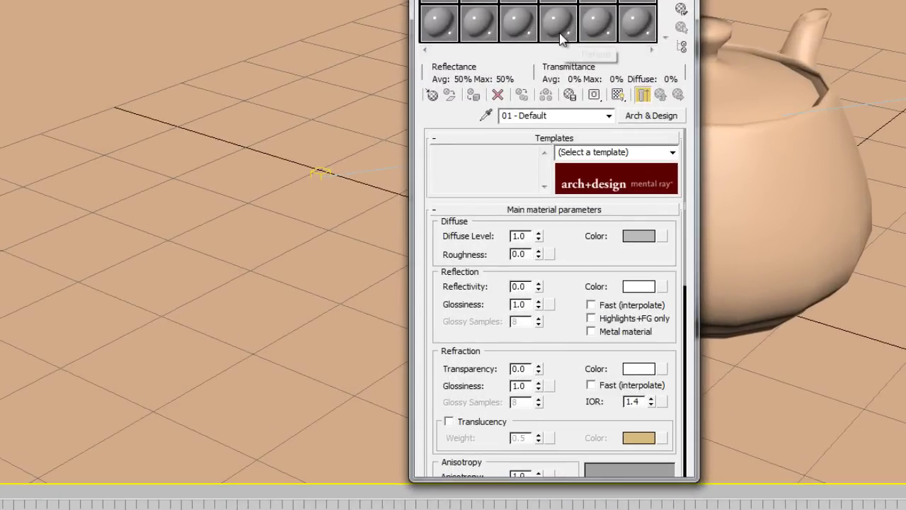
left_click(665, 115)
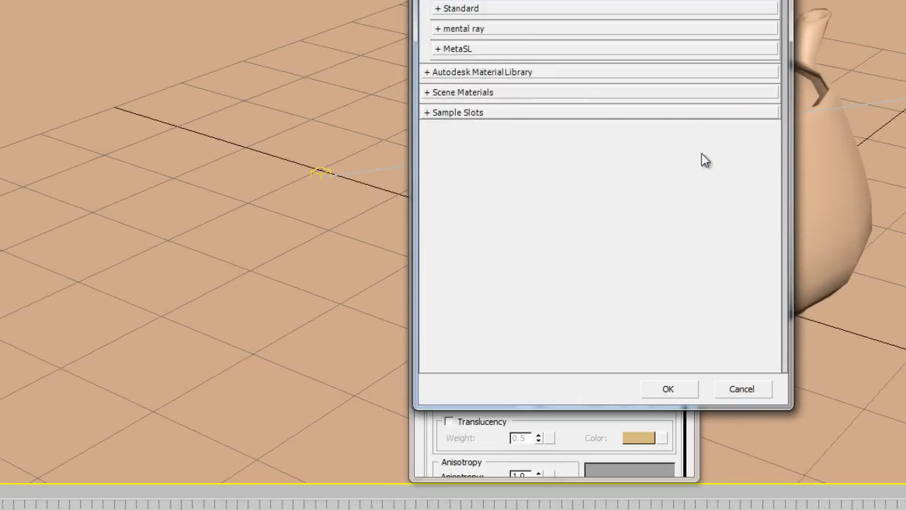
left_click(584, 30)
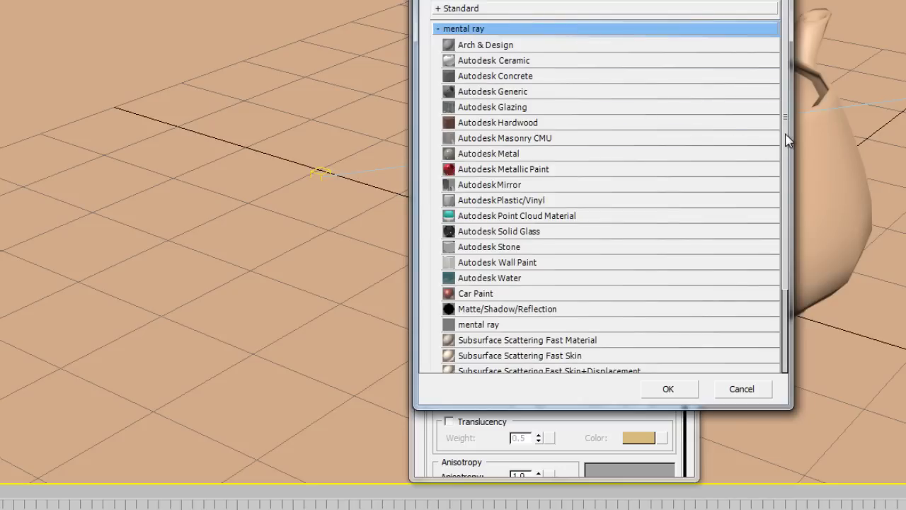
left_click_drag(789, 137, 804, 223)
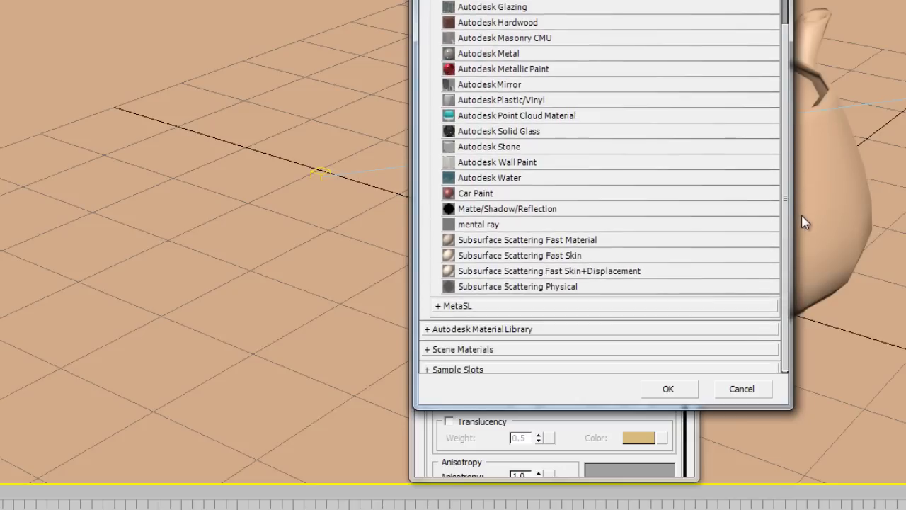
left_click(603, 211)
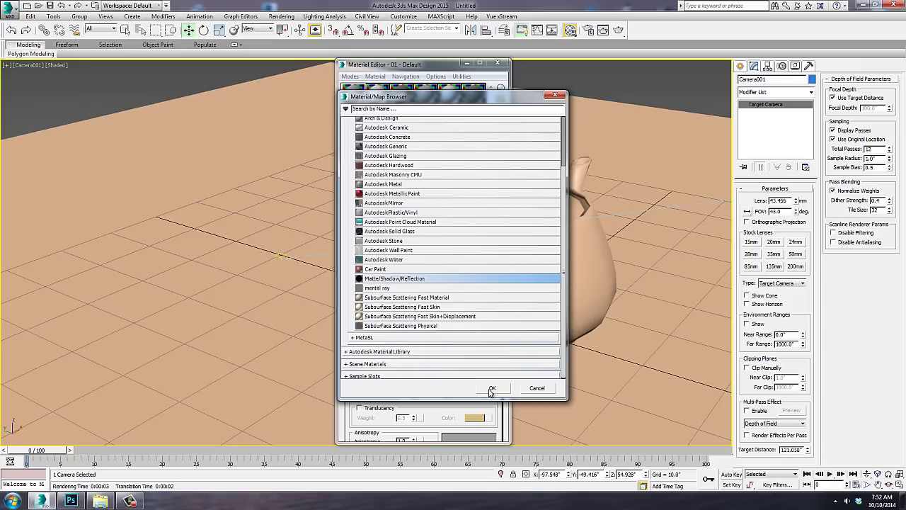
left_click(492, 388)
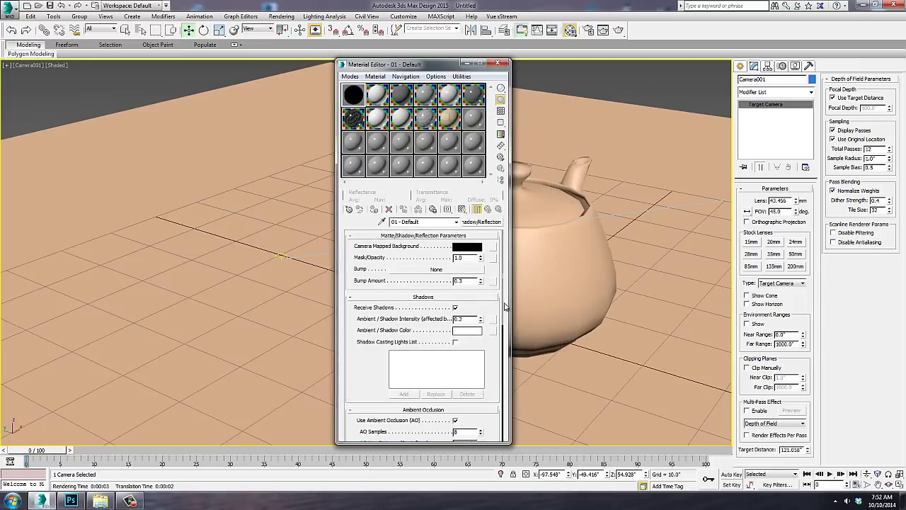
Assign the Matte/Shadow/Reflection material to Plane001 with viewport shading shown.
left_click(462, 210)
left_click(156, 151)
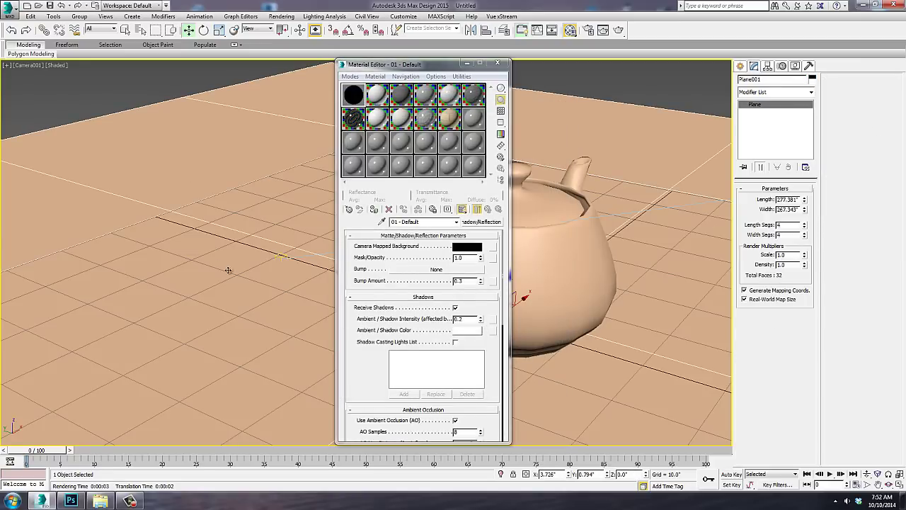
left_click(374, 209)
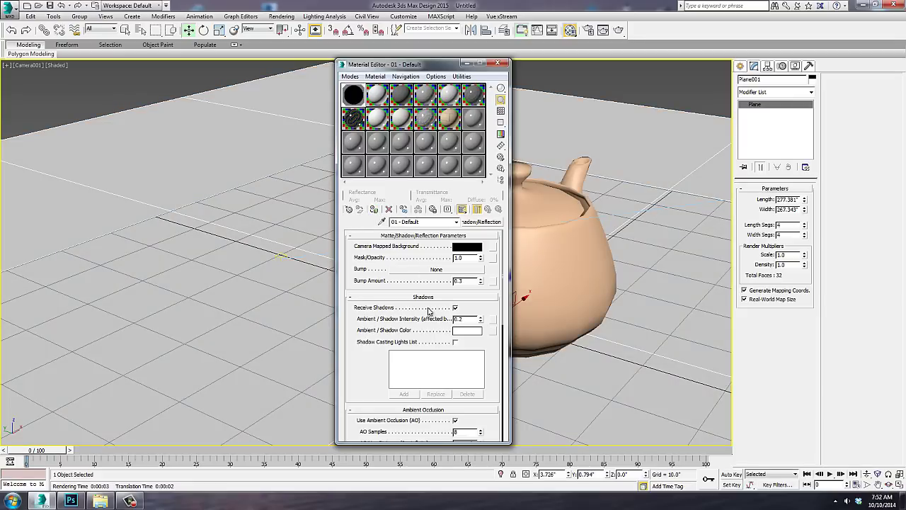
Render the camera view and check its alpha channel.
left_click(618, 30)
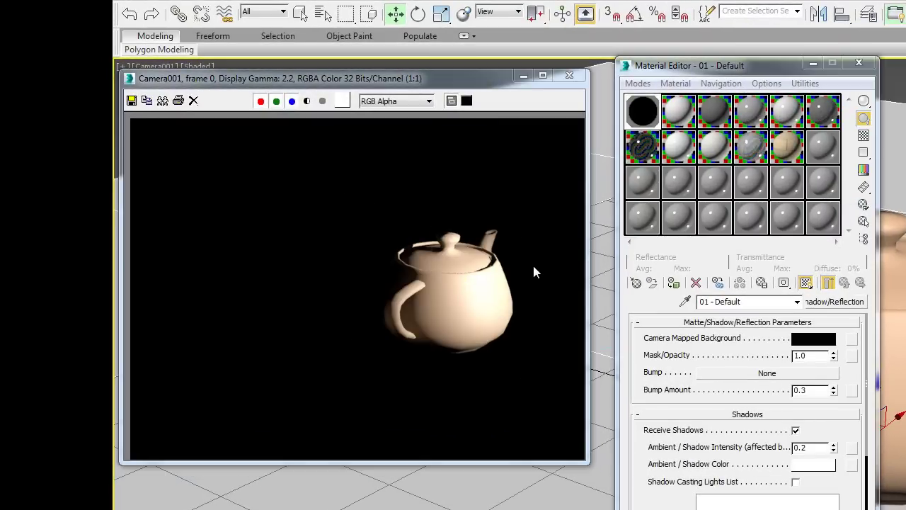
left_click(308, 100)
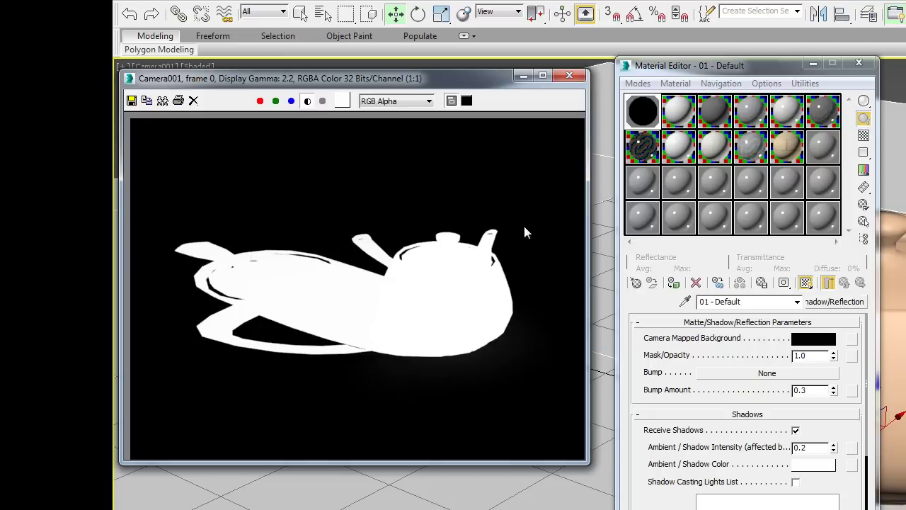
left_click(308, 101)
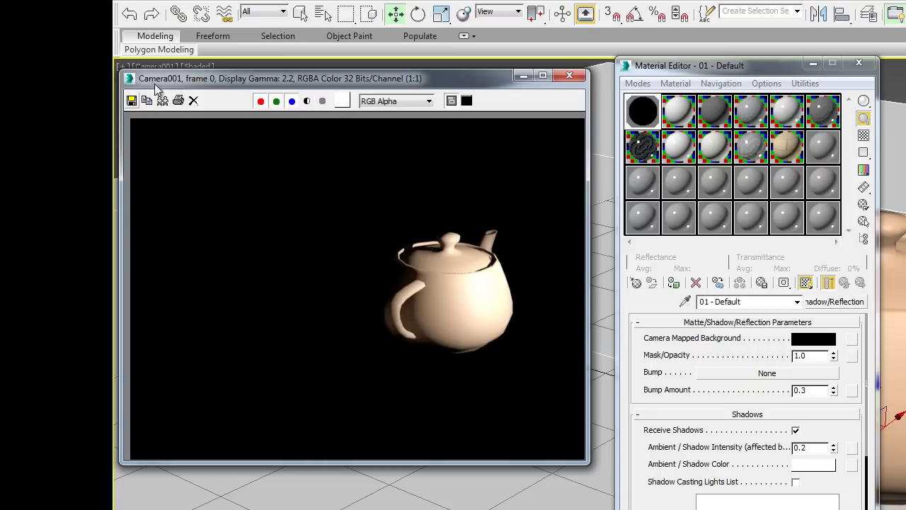
Save the render as Test1.png, keeping the alpha channel.
left_click(131, 101)
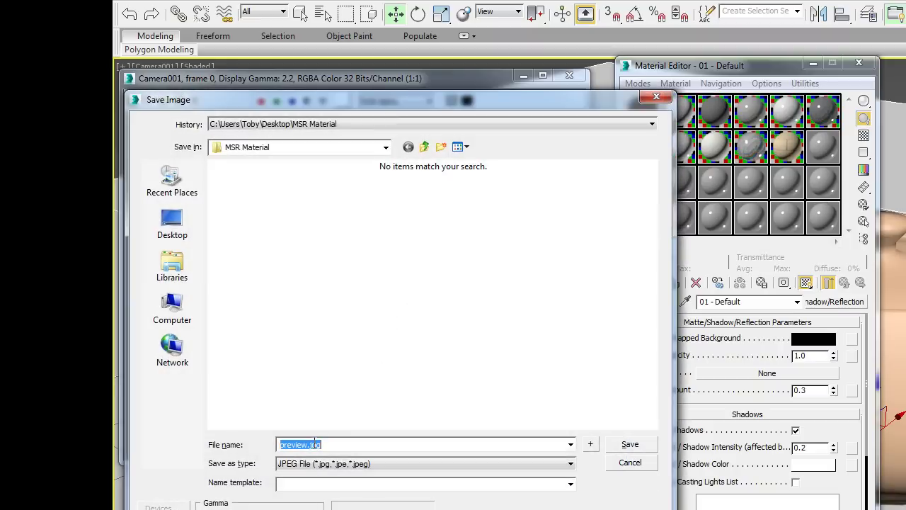
type("Test1")
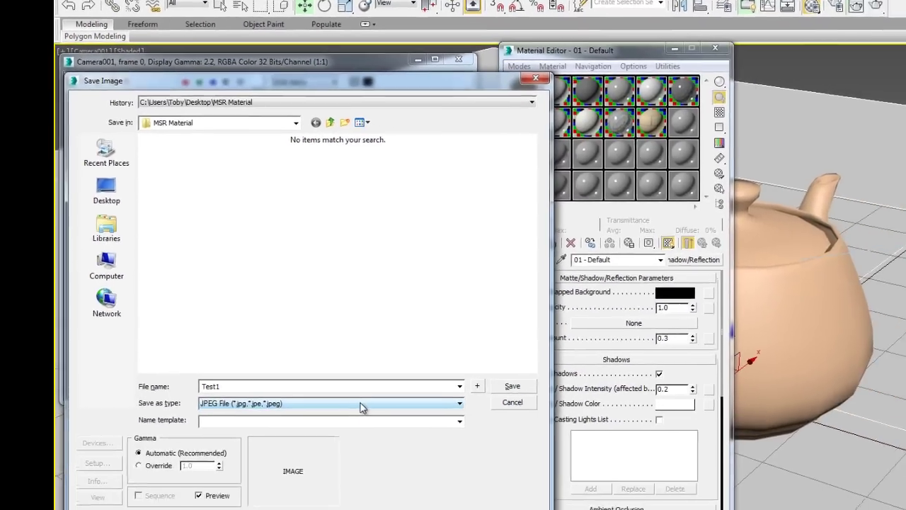
left_click(458, 462)
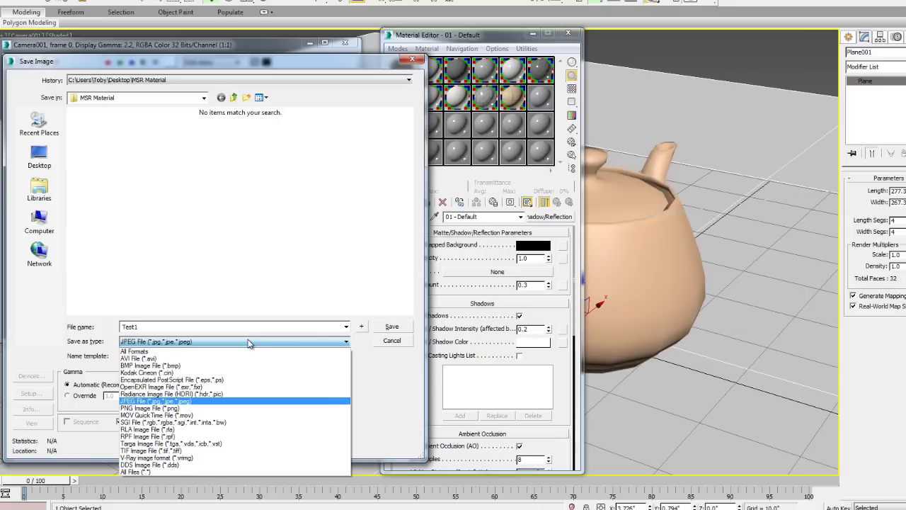
left_click(209, 408)
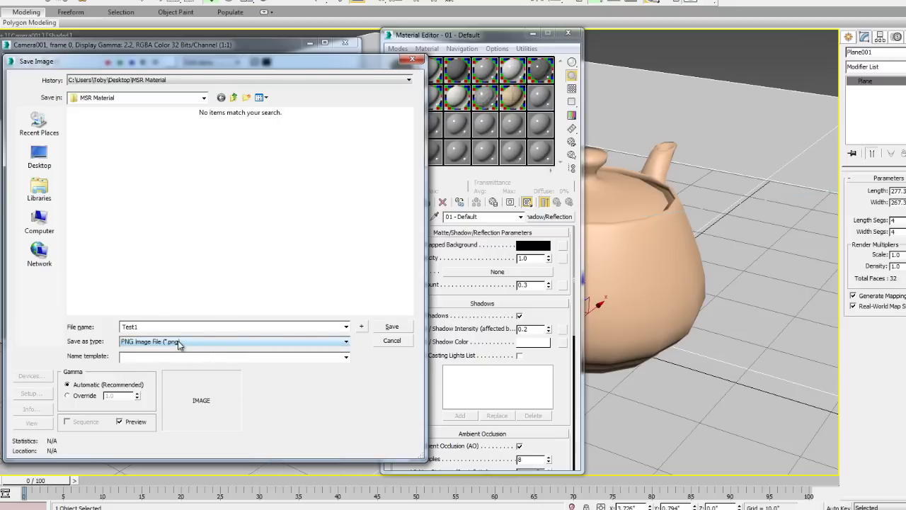
left_click(391, 327)
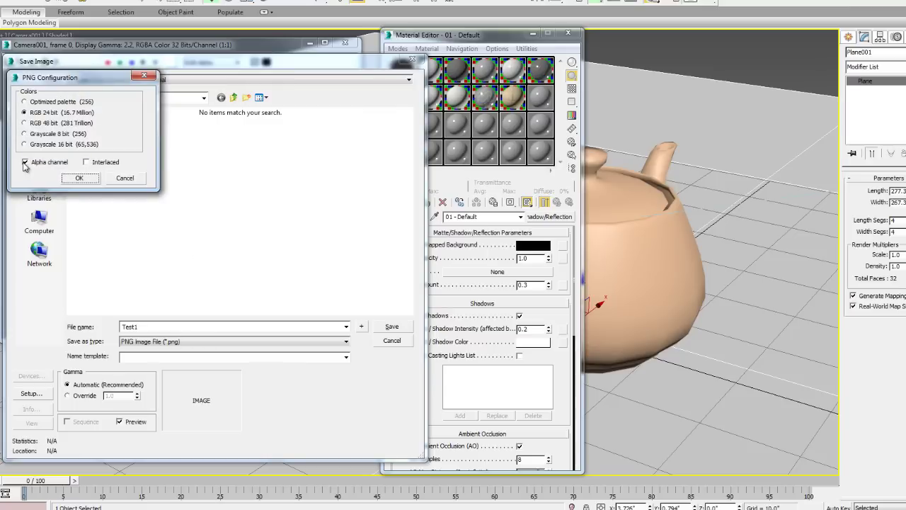
left_click(92, 179)
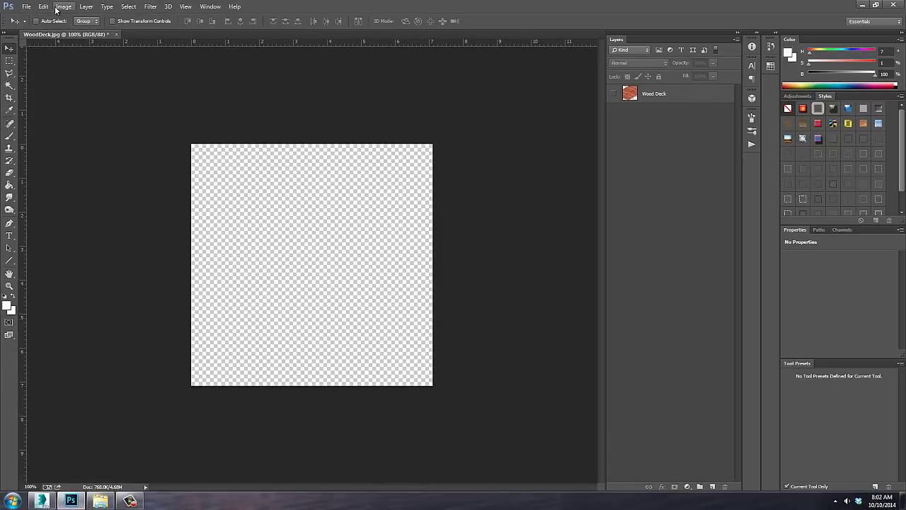
Place Test1.png embedded above the visible Wood Deck layer and move it up-left onto the planks.
left_click(26, 6)
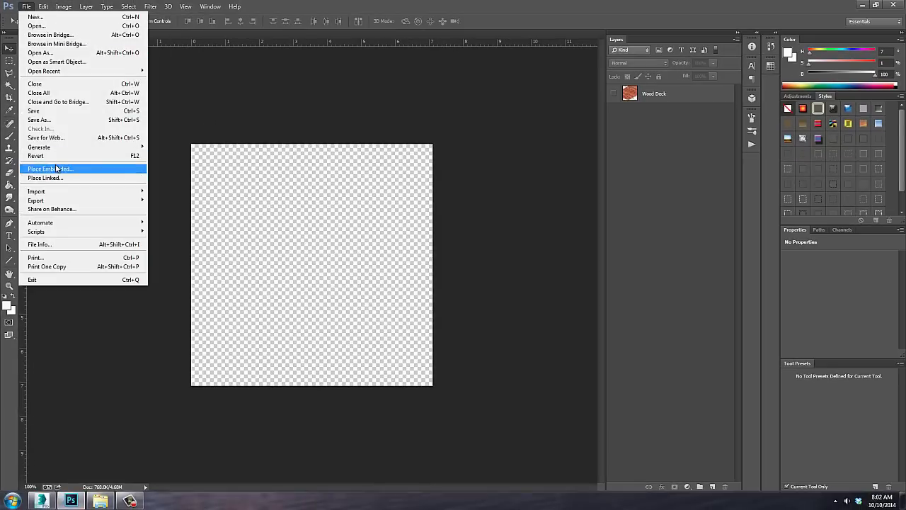
left_click(99, 170)
left_click(183, 75)
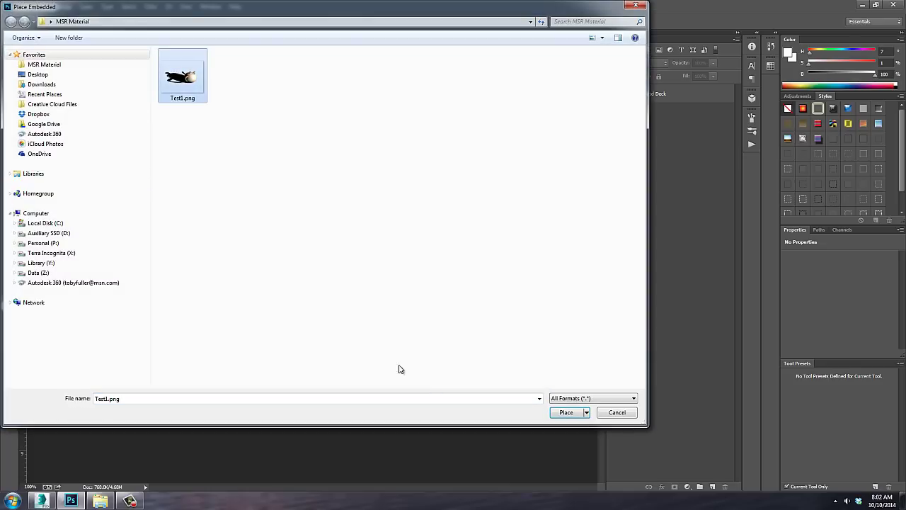
left_click(570, 413)
key("v")
left_click(400, 244)
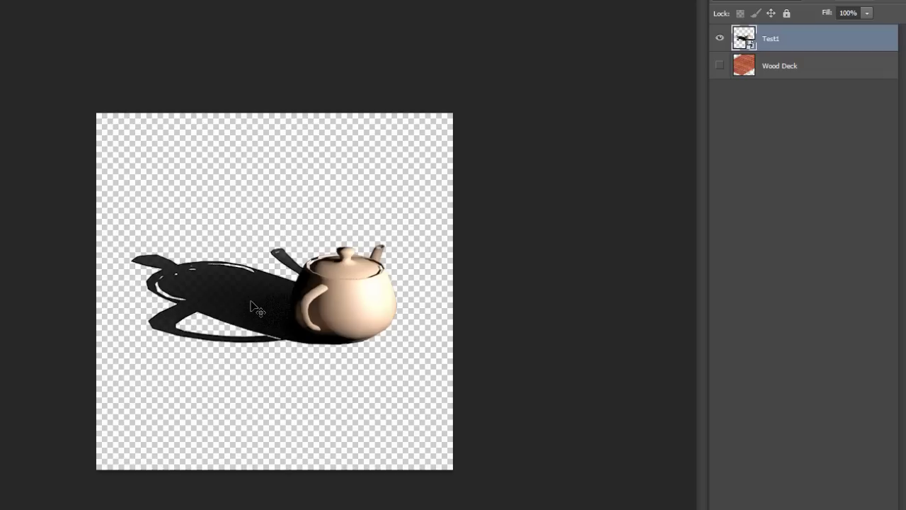
left_click(720, 66)
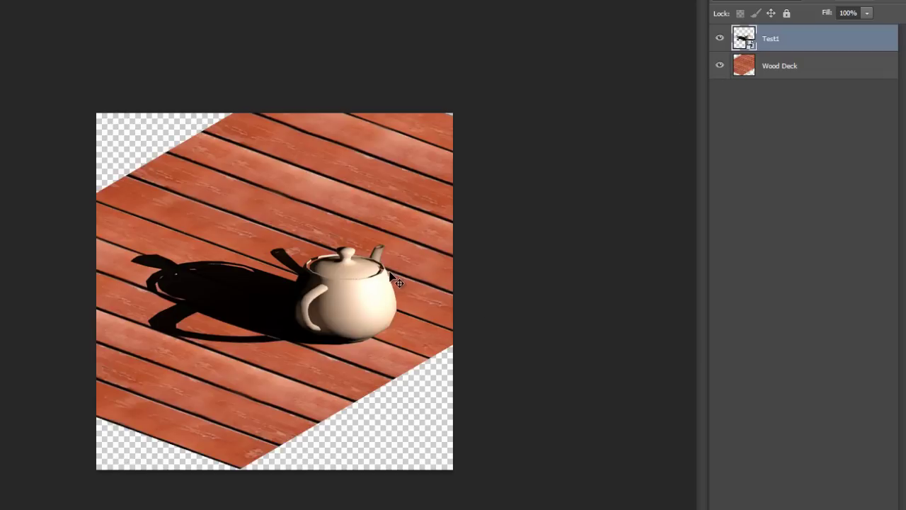
left_click_drag(360, 299, 329, 249)
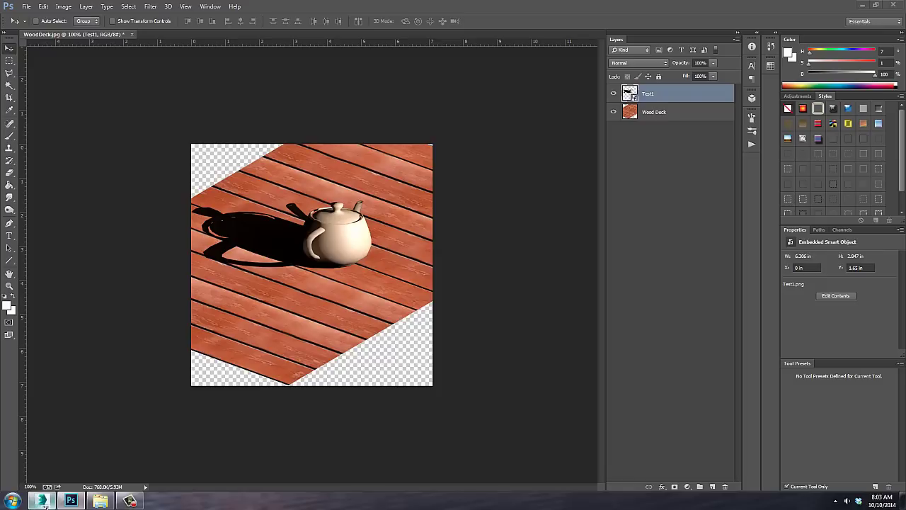
Set the matte material's Camera Mapped Background colour to full white.
left_click(41, 500)
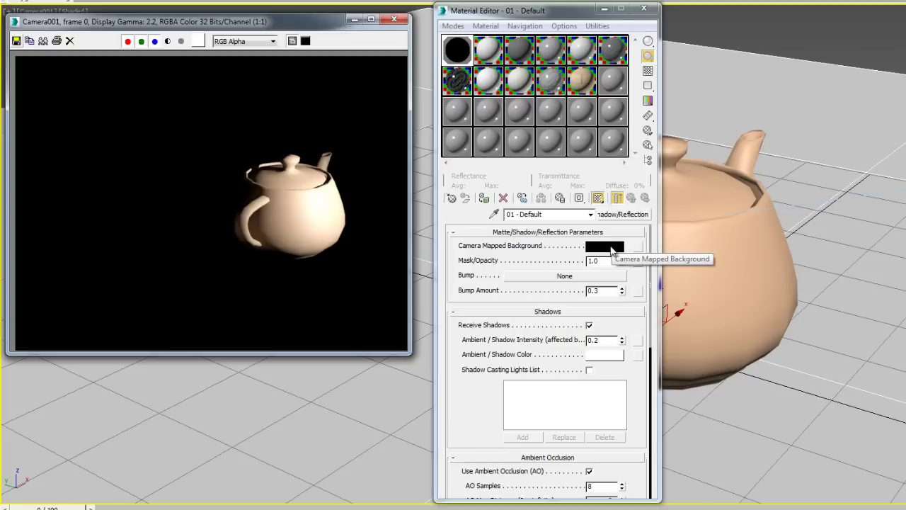
left_click(605, 247)
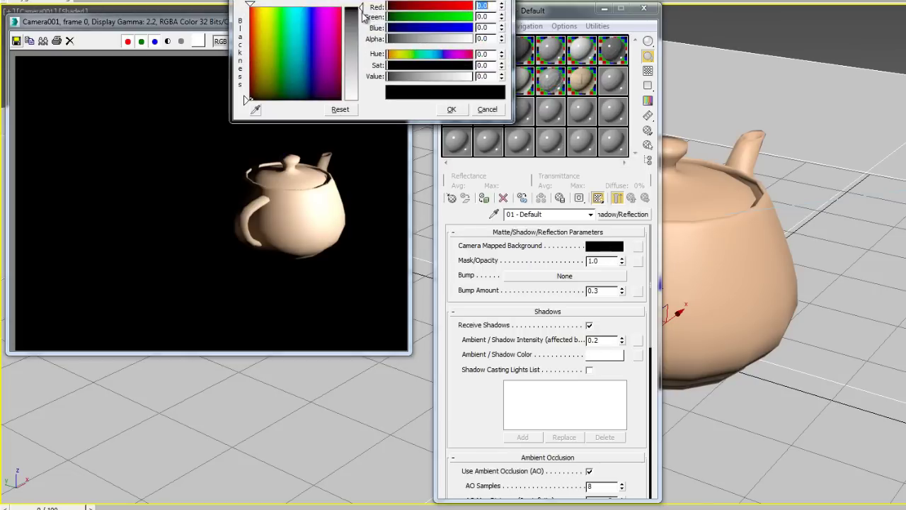
left_click_drag(361, 7, 361, 101)
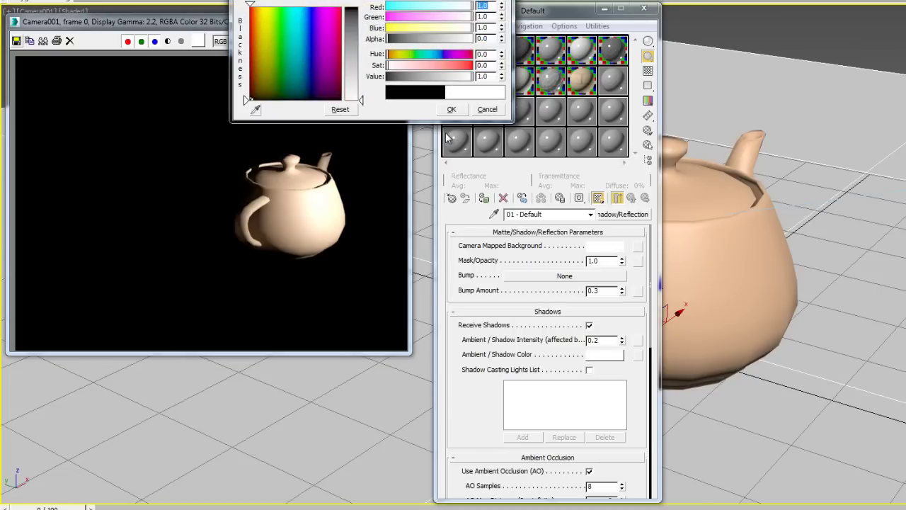
left_click_drag(449, 111, 337, 209)
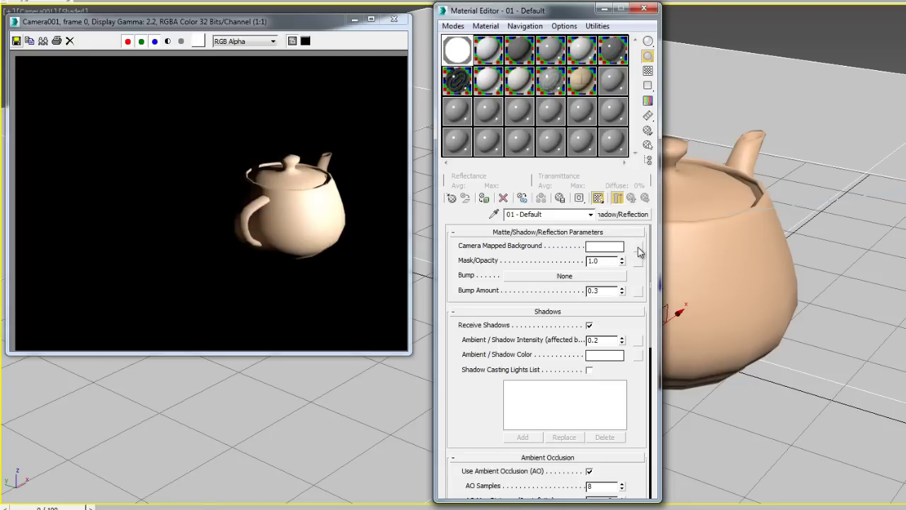
left_click_drag(603, 261, 584, 261)
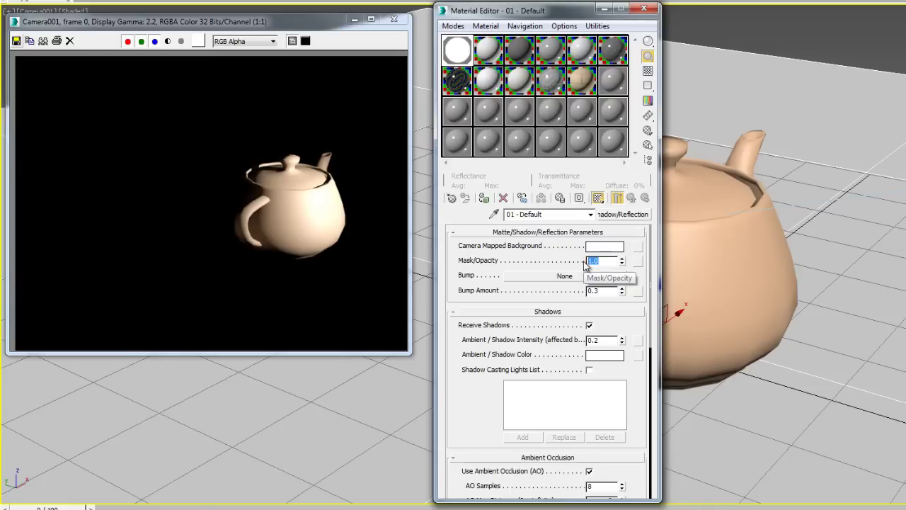
type("0.8")
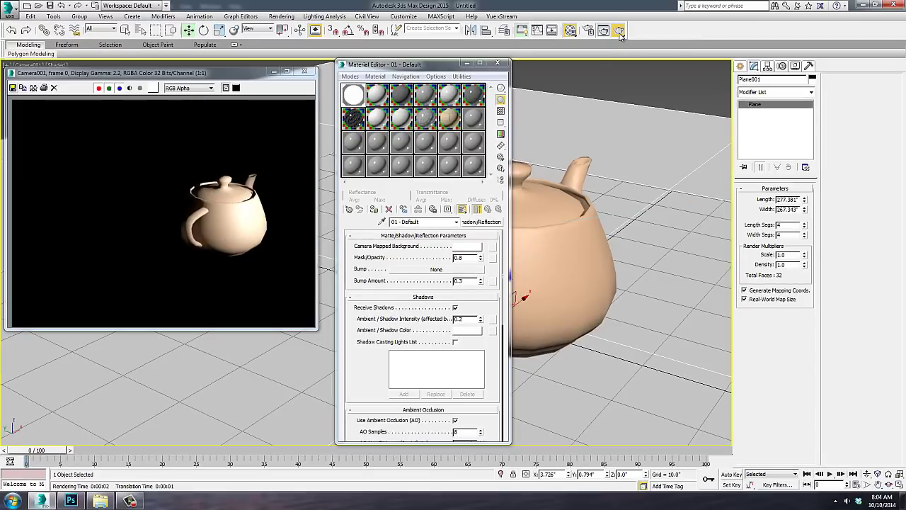
key("shift+q")
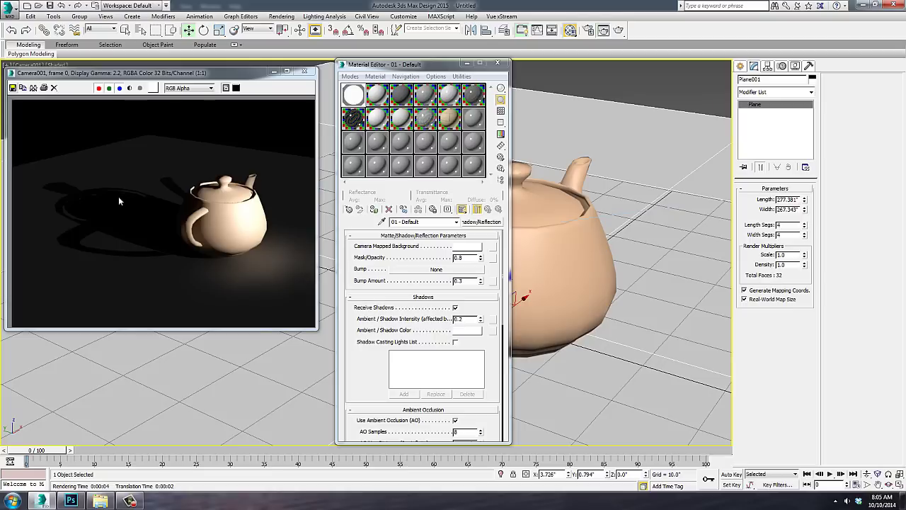
left_click(129, 88)
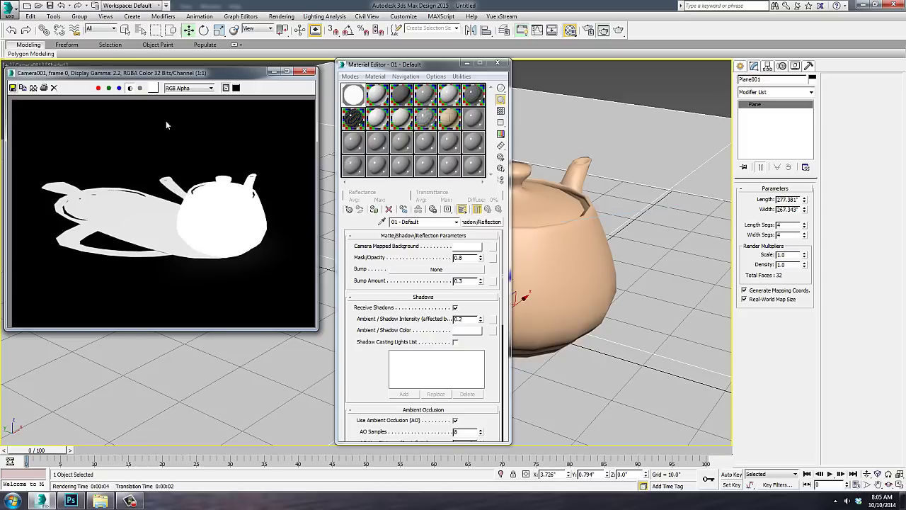
left_click(130, 88)
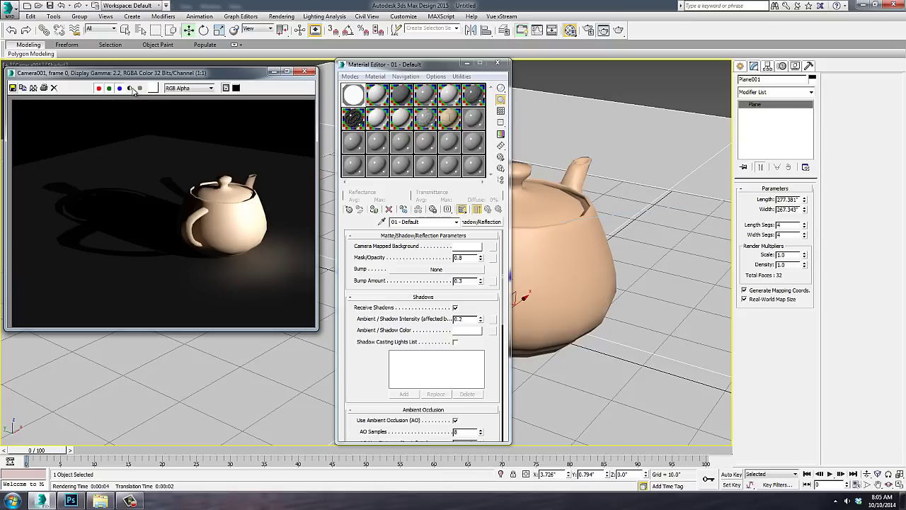
Save the current teapot render as Test2.png next to Test1.png.
left_click(12, 88)
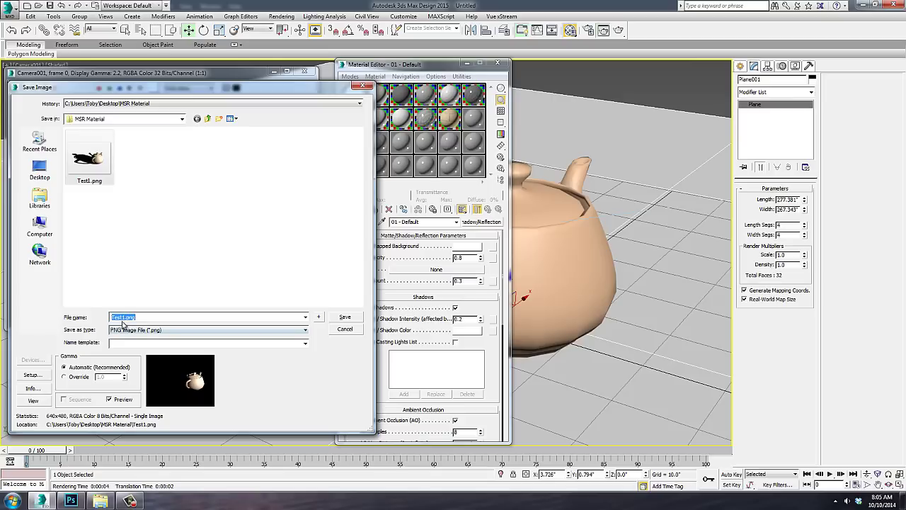
left_click(124, 318)
left_click(357, 317)
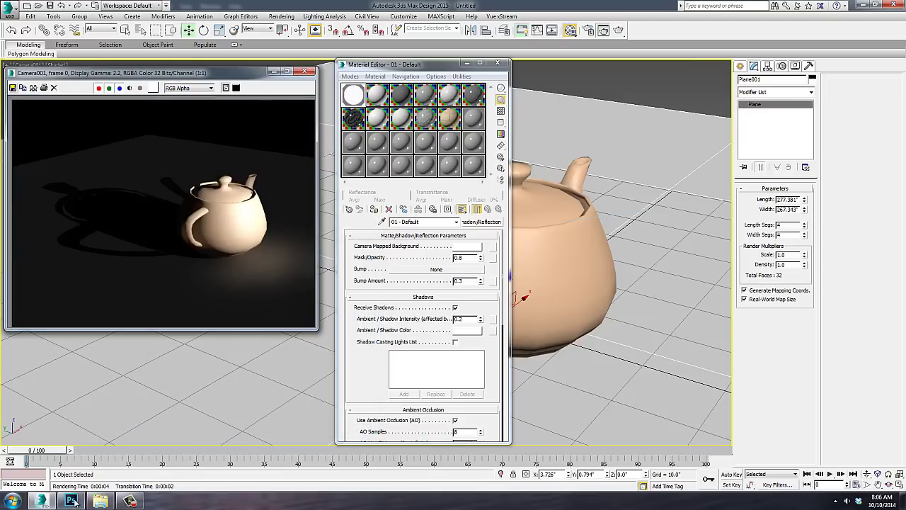
Place Test2.png embedded over the wood deck, hide the Test1 layer, and move Test2 up-left.
left_click(71, 500)
left_click(26, 6)
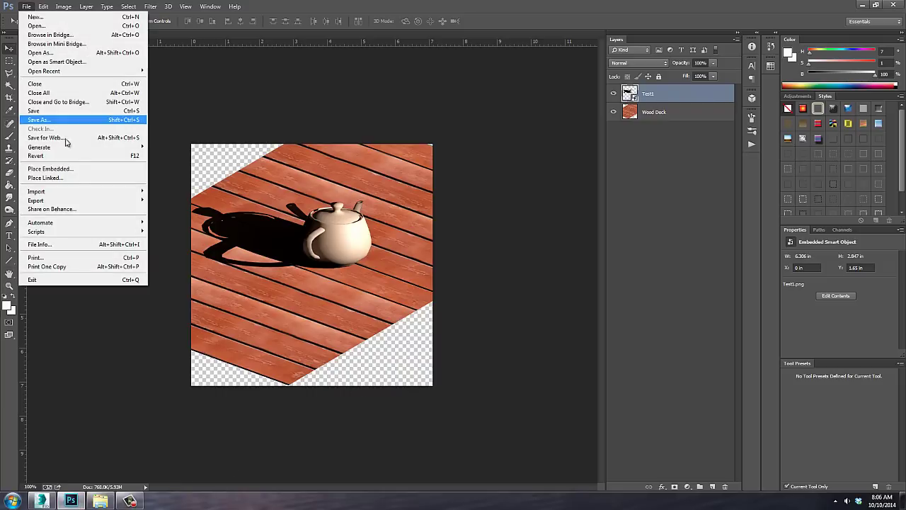
left_click(74, 169)
left_click(236, 74)
left_click(566, 412)
key("Return")
left_click(612, 112)
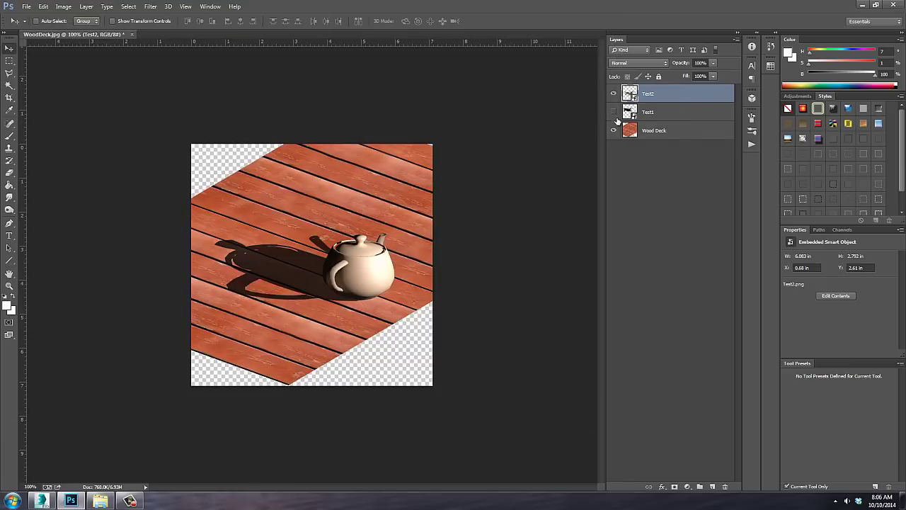
left_click_drag(371, 267, 360, 243)
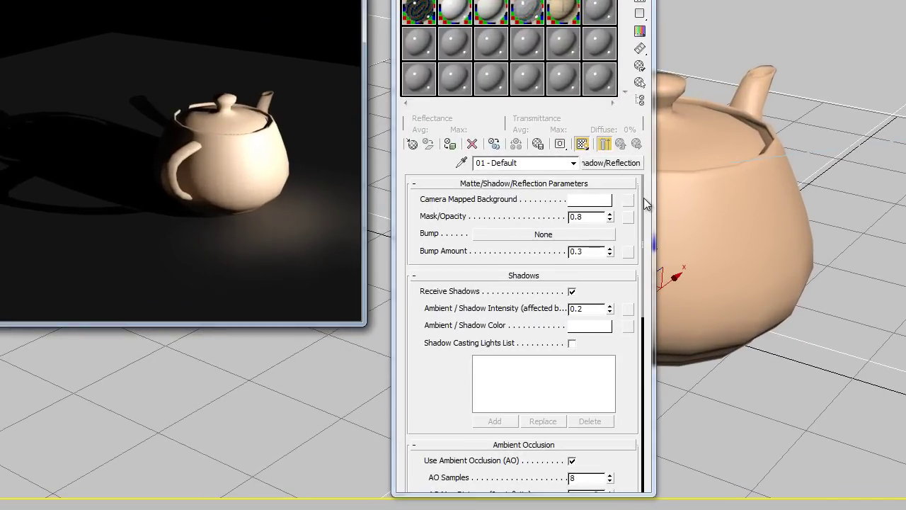
scroll(640, 227, "down", 4)
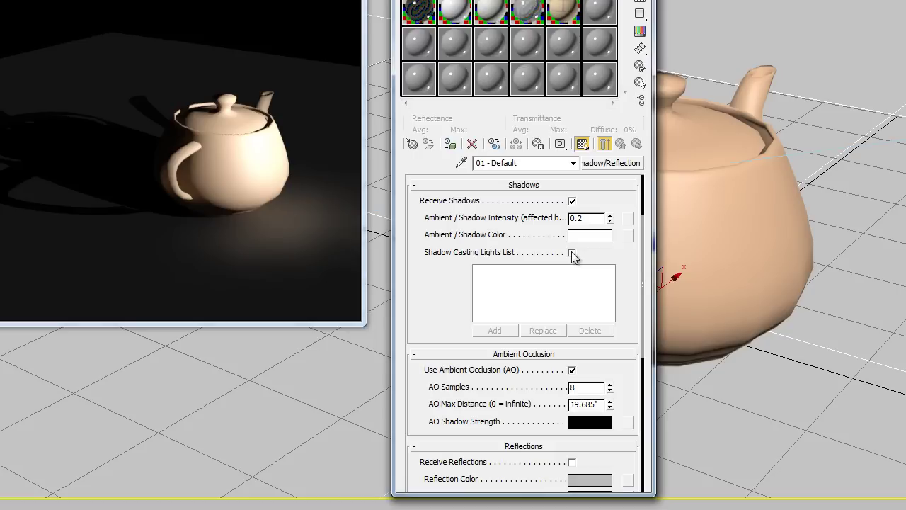
scroll(643, 248, "down", 5)
scroll(628, 368, "down", 3)
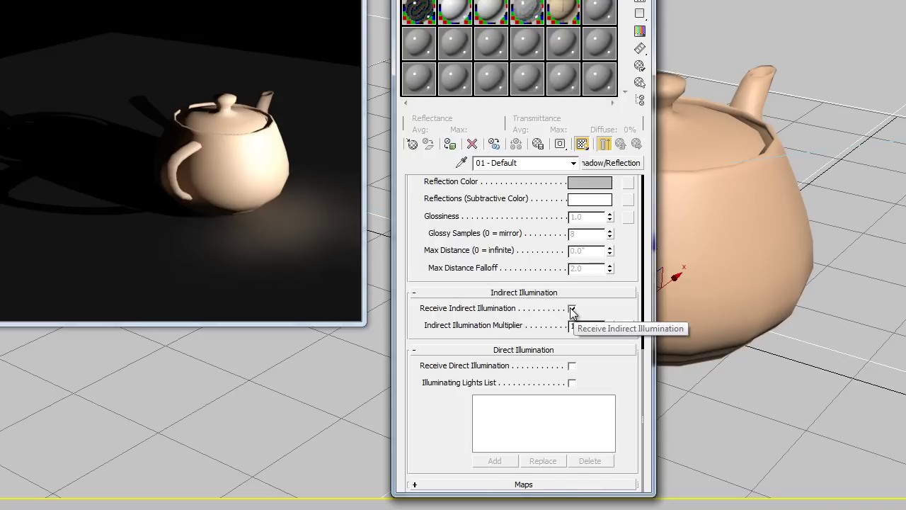
Toggle Receive Indirect Illumination on and off on the matte material, then re-render the teapot.
left_click(572, 309)
left_click(571, 310)
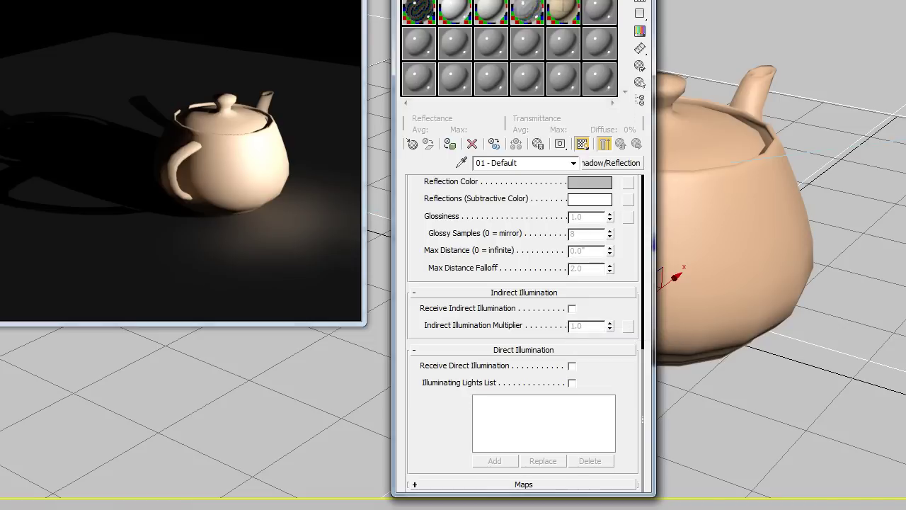
key("shift+q")
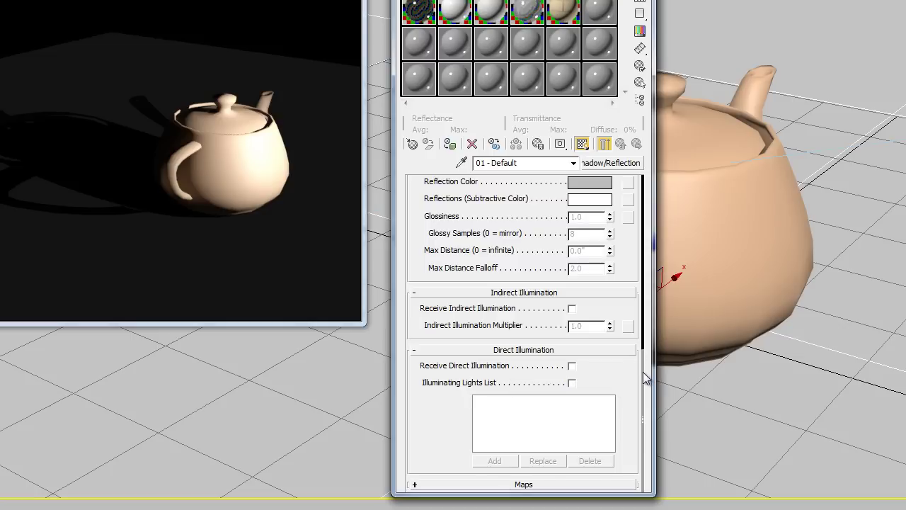
Enable Receive Reflections on the floor's matte material and render a test.
left_click_drag(642, 371, 638, 308)
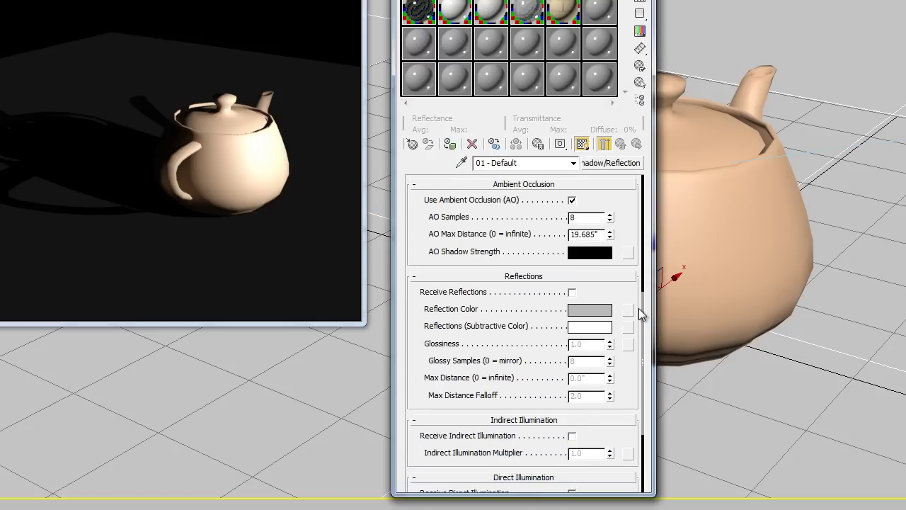
left_click(572, 292)
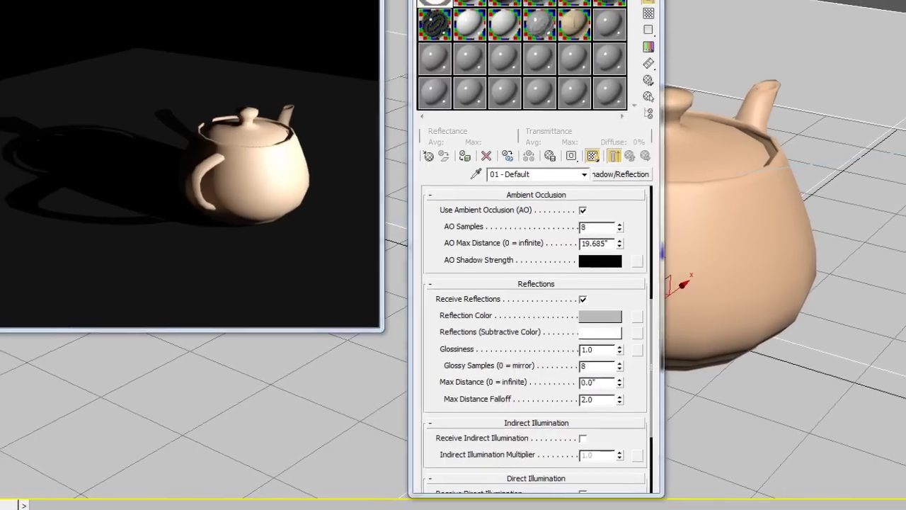
key("shift+q")
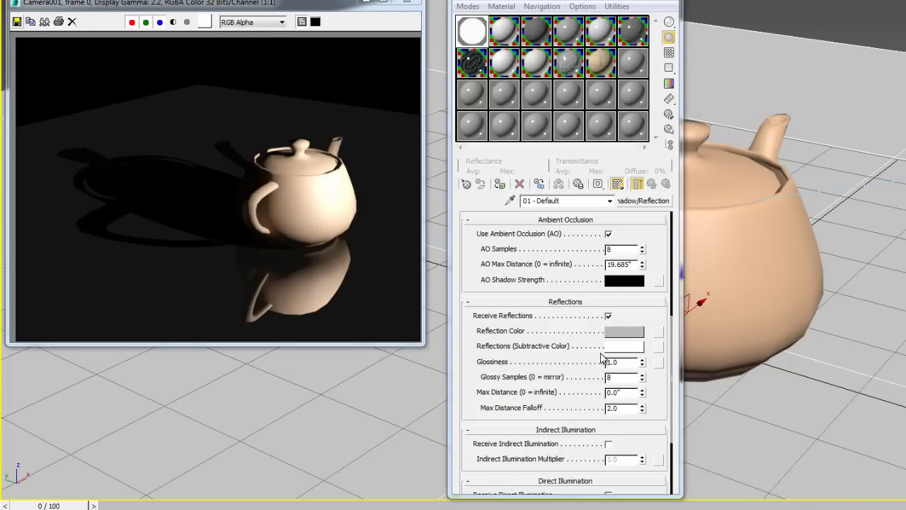
Brighten the Reflection Color to value 0.724, set Glossiness to 0.8, and re-render.
left_click(632, 332)
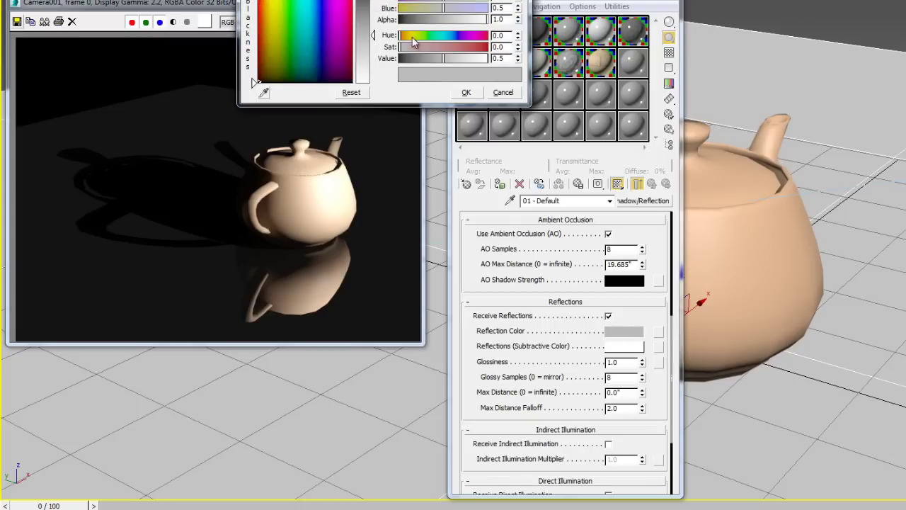
left_click_drag(373, 39, 374, 56)
left_click(466, 93)
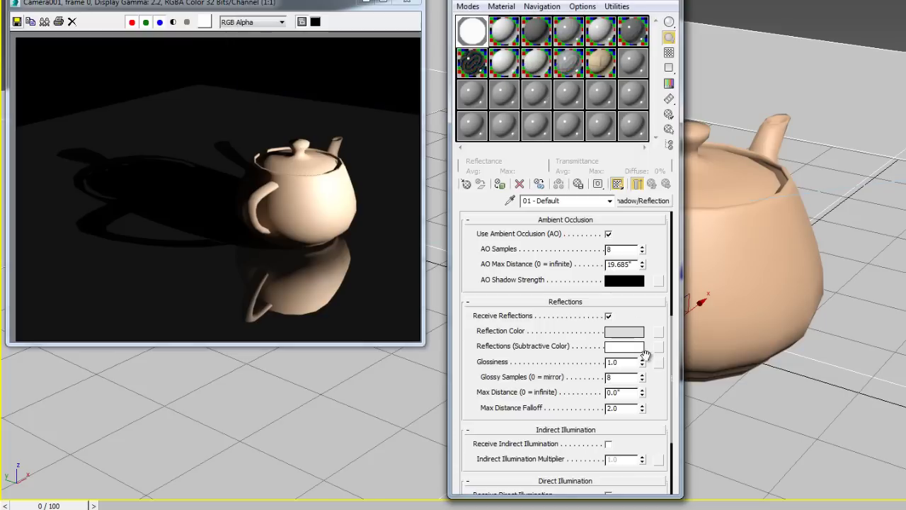
double_click(606, 362)
type("0.8")
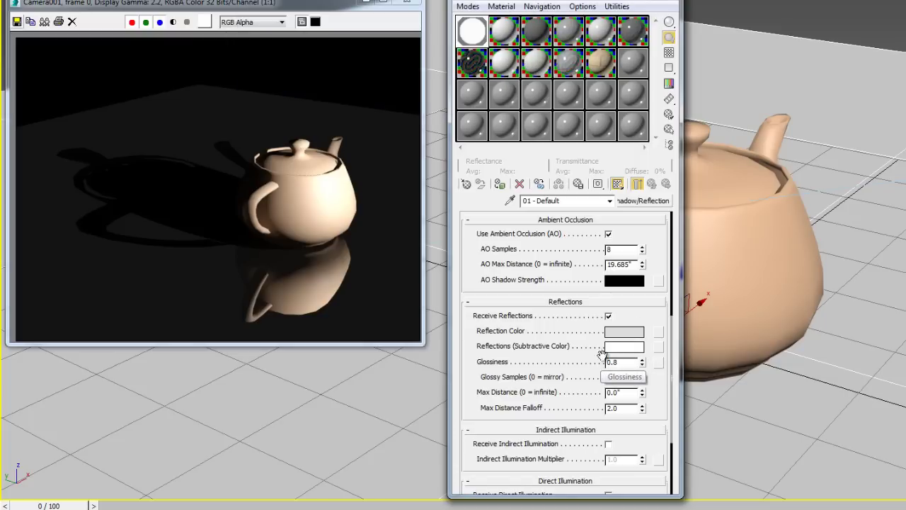
left_click(628, 377)
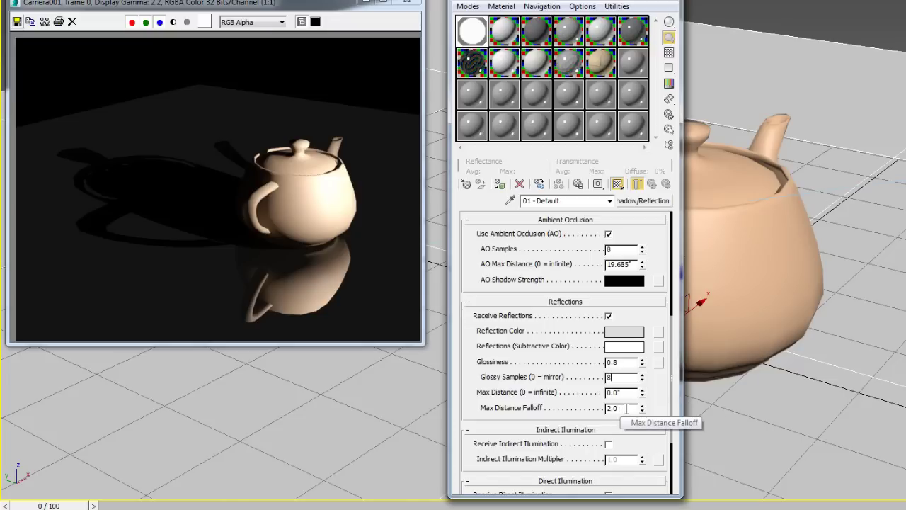
key("shift+q")
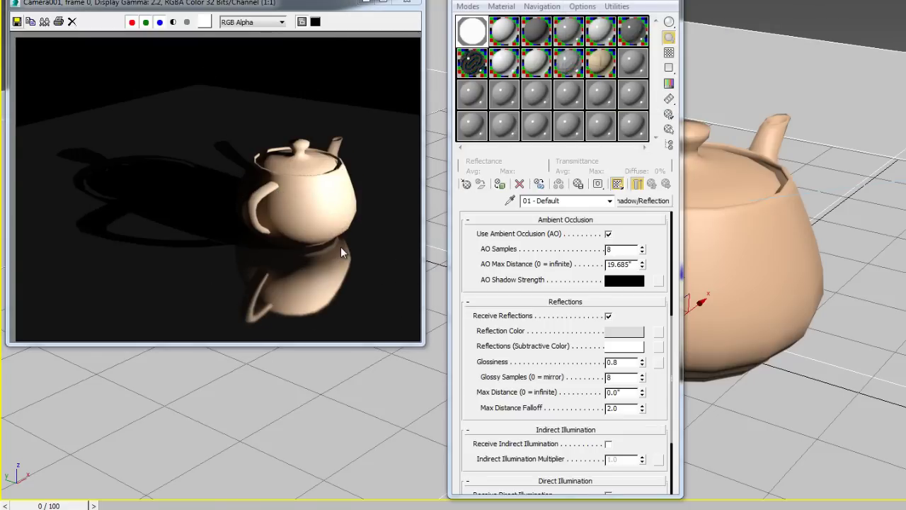
Save the reflective teapot render as Test3.png in the MSR Material folder.
left_click(17, 22)
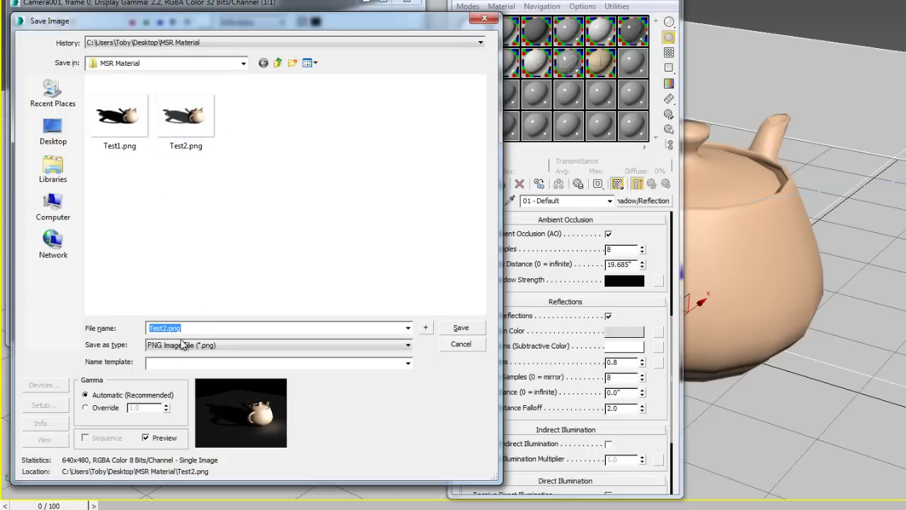
left_click(168, 327)
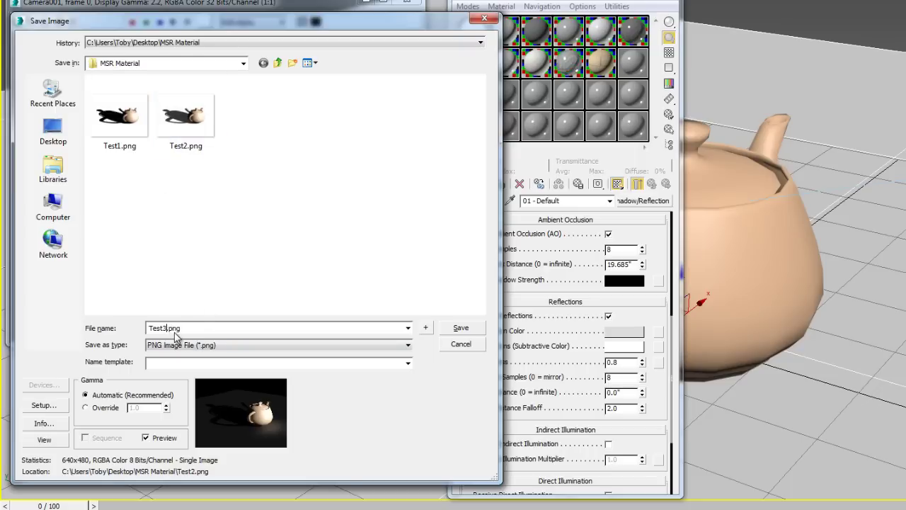
type("3")
left_click(478, 332)
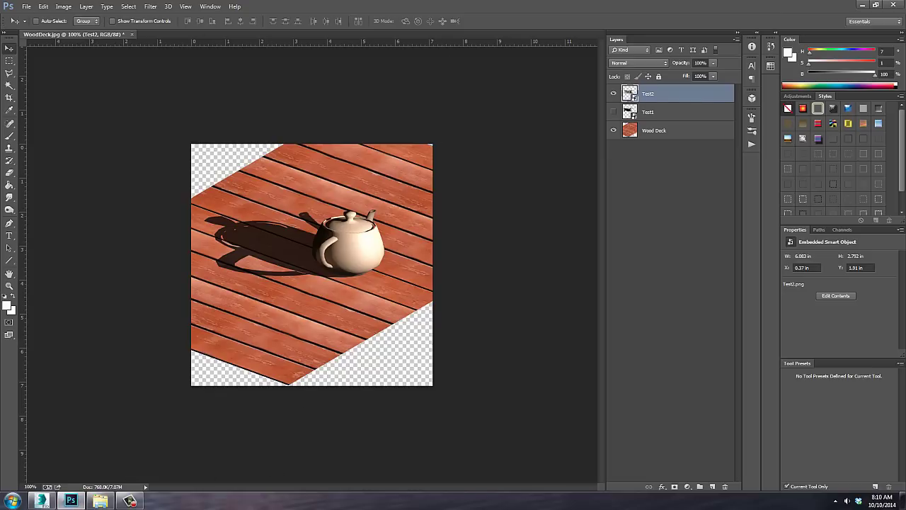
Place Test3.png as an embedded layer over the wood-deck composition.
left_click(26, 7)
left_click(75, 171)
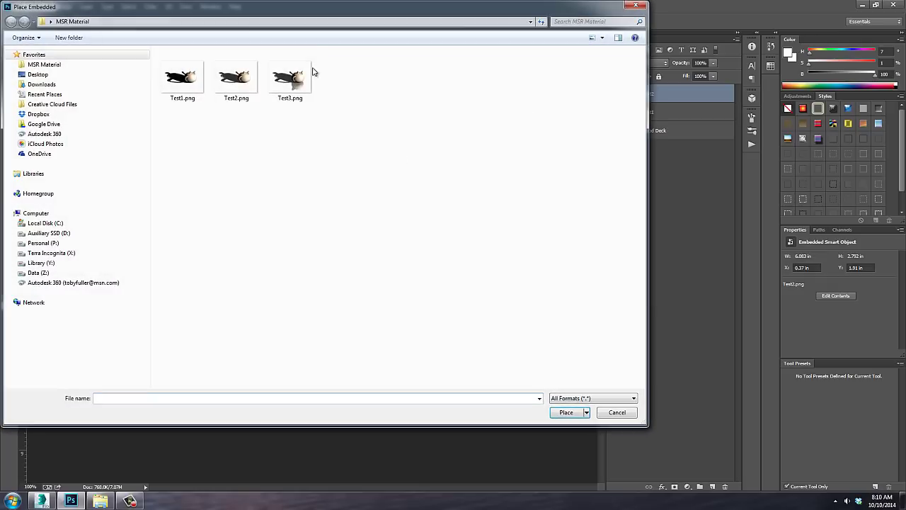
left_click(286, 79)
left_click(559, 409)
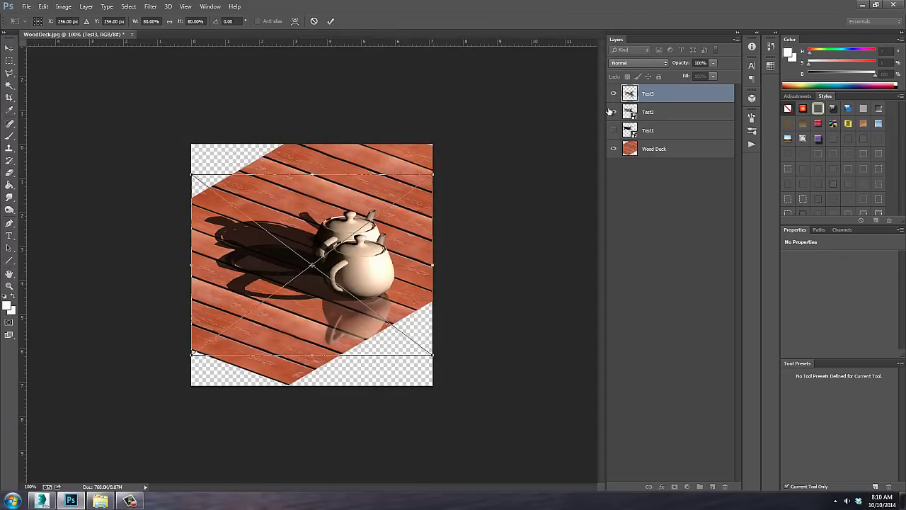
key("Return")
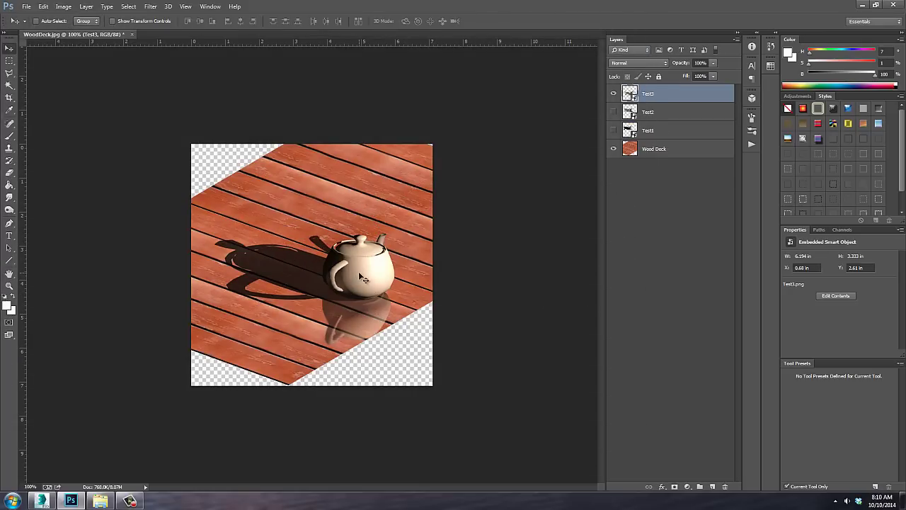
left_click_drag(362, 278, 339, 251)
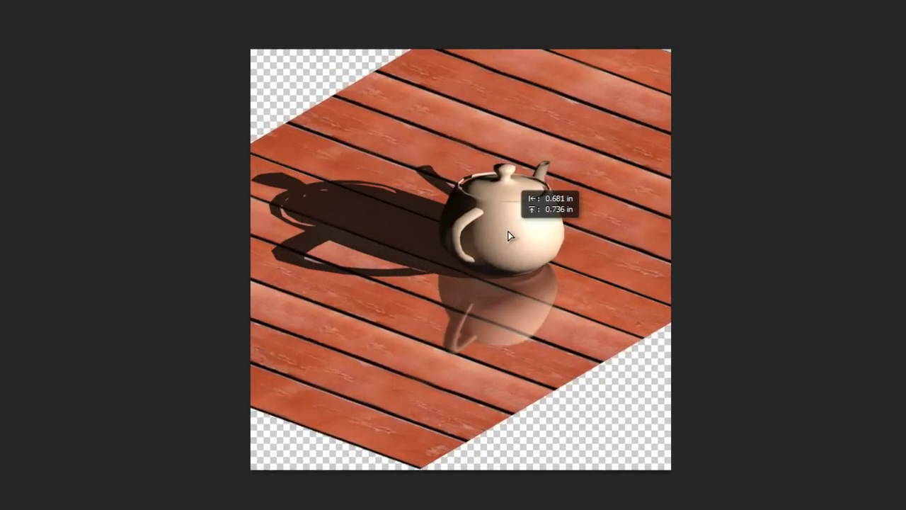